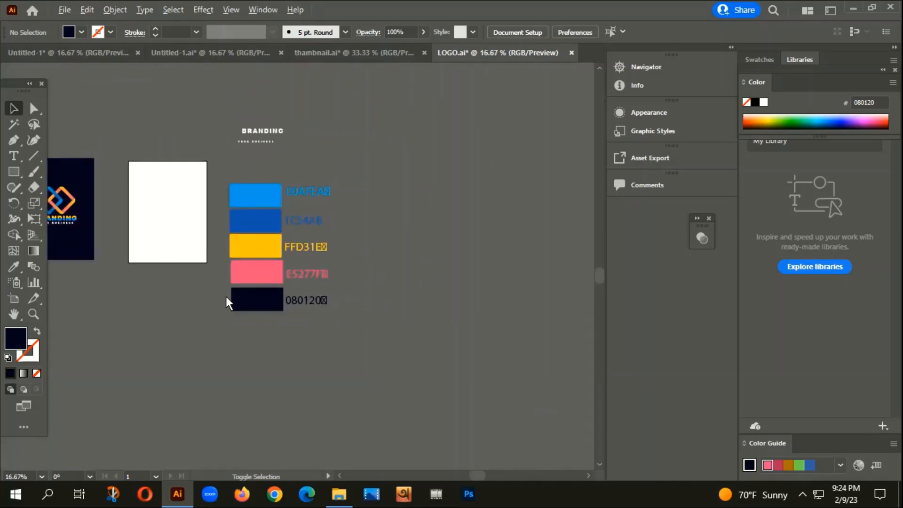
# Draw a dark navy rectangle (080120) covering the whole blank white artboard beside the finished logo
pyautogui.scroll(3, 243, 260)
pyautogui.moveTo(262, 180)
pyautogui.mouseDown()
pyautogui.moveTo(268, 263)
pyautogui.moveTo(262, 186)
pyautogui.mouseUp()
pyautogui.moveTo(297, 218); pyautogui.dragTo(376, 255)
pyautogui.scroll(-2, 376, 255)
pyautogui.moveTo(250, 318); pyautogui.dragTo(363, 326)
pyautogui.moveTo(361, 290); pyautogui.dragTo(302, 294)
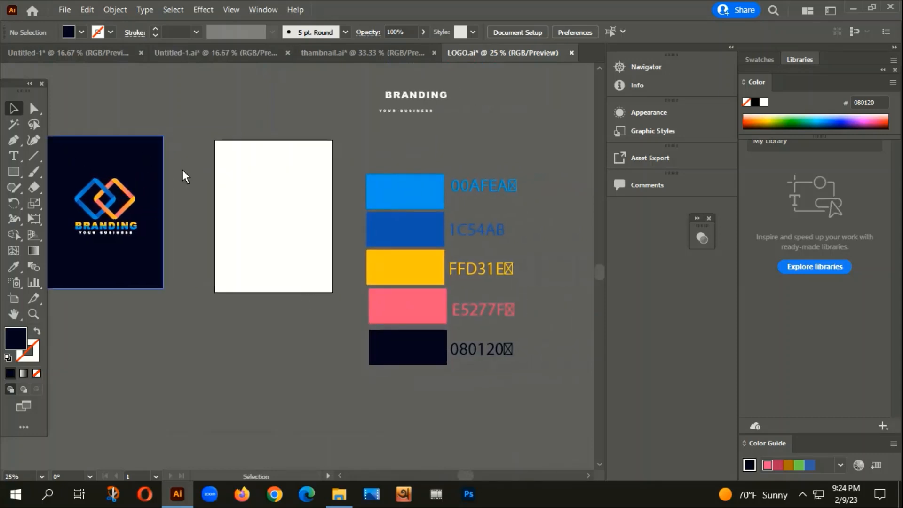
pyautogui.click(14, 171)
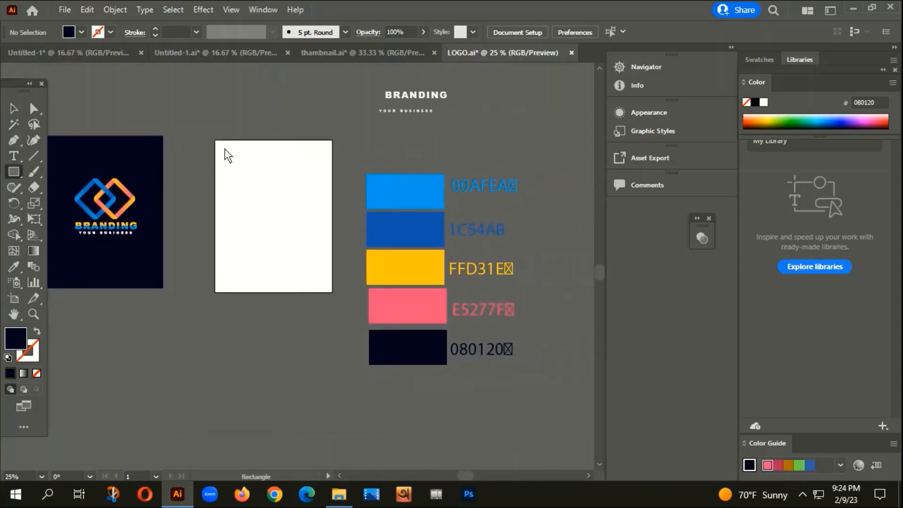
pyautogui.moveTo(215, 140); pyautogui.dragTo(331, 295)
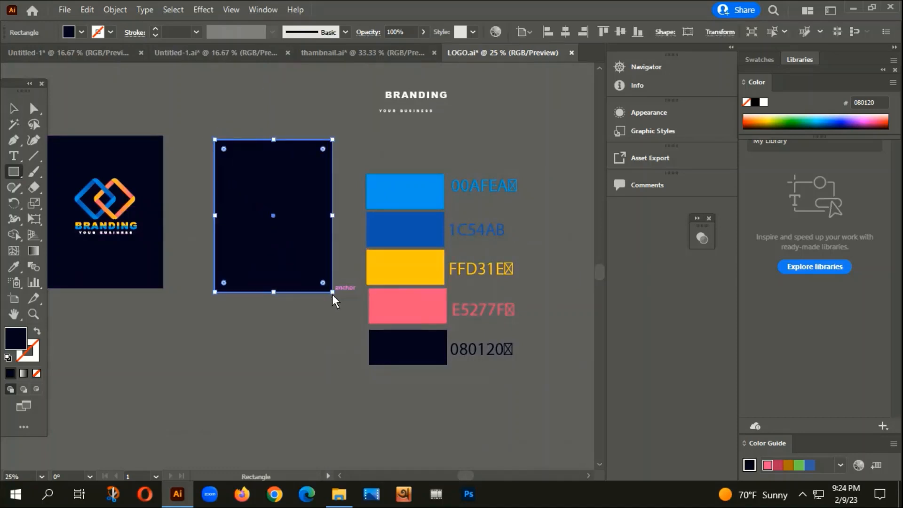
pyautogui.hotkey('ctrl', 'shift', 'a')
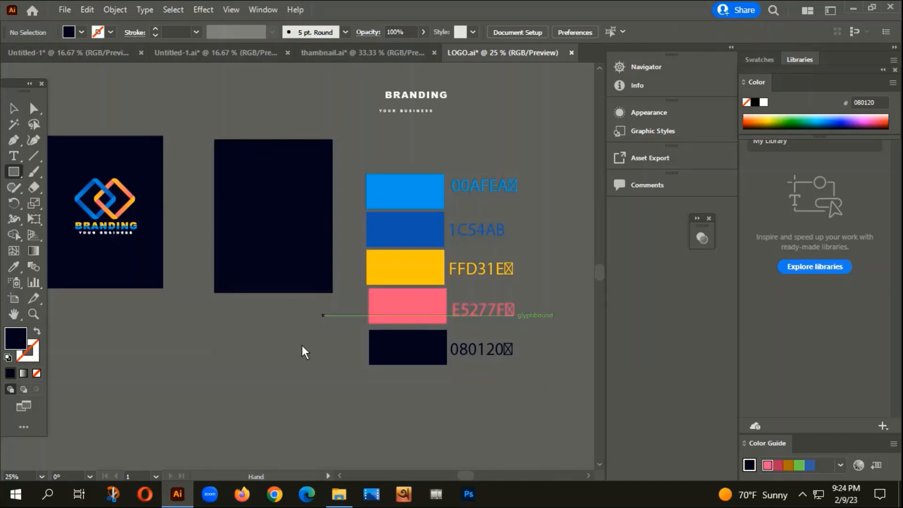
# Draw a square in the upper middle of the navy background and fill it with red F20C54
pyautogui.moveTo(308, 345); pyautogui.dragTo(331, 347)
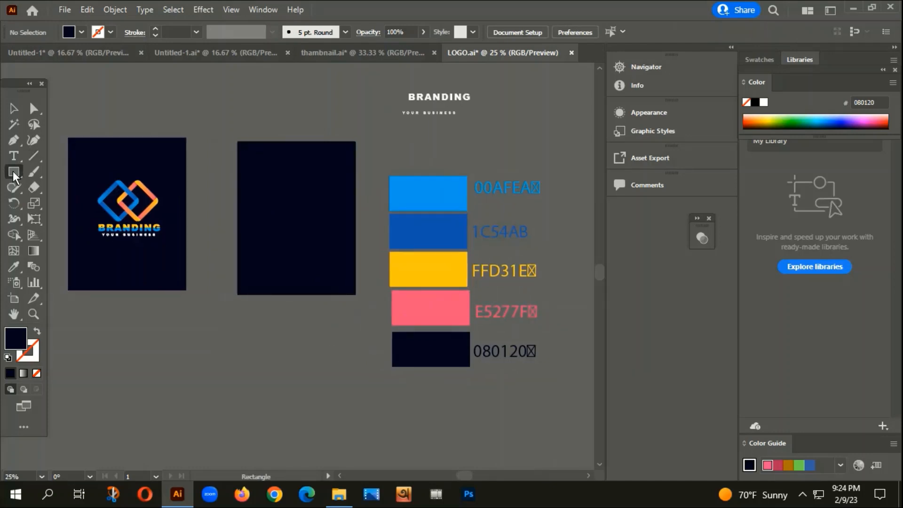
pyautogui.moveTo(296, 201); pyautogui.dragTo(321, 238)
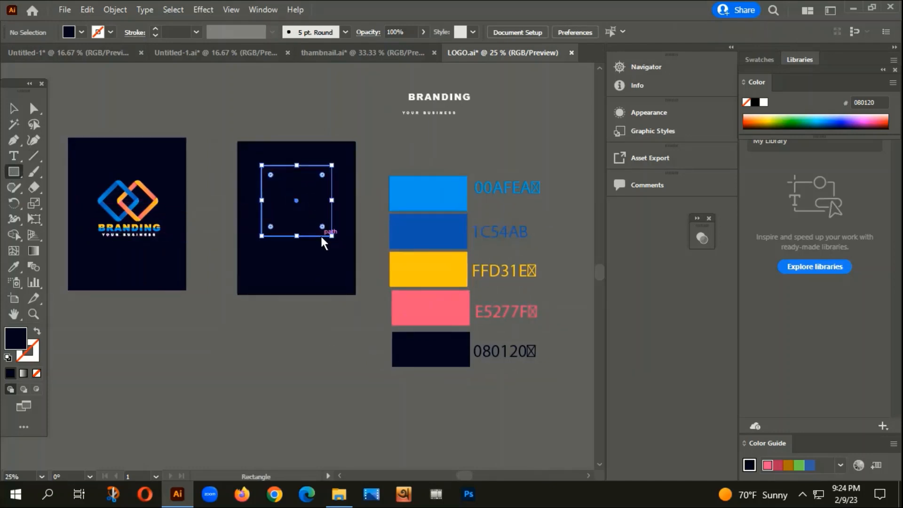
pyautogui.doubleClick(15, 337)
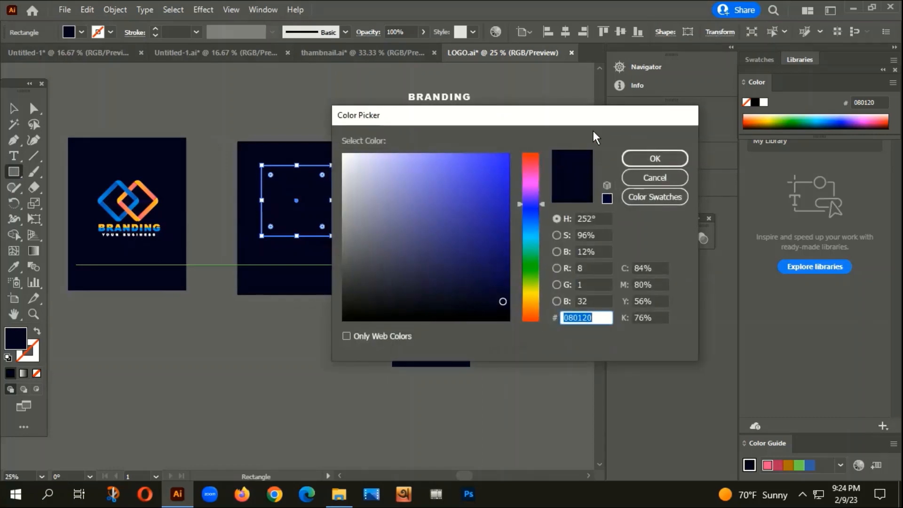
pyautogui.click(523, 159)
pyautogui.click(502, 161)
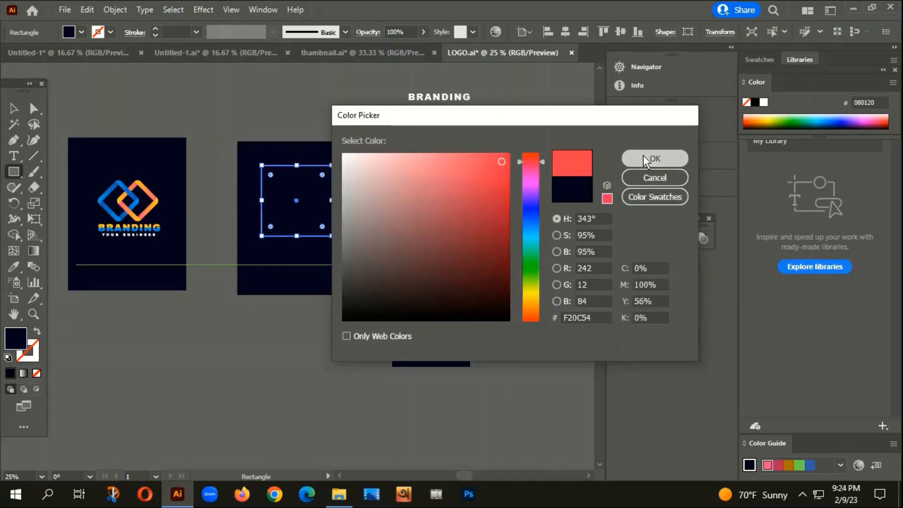
pyautogui.click(654, 159)
# Add a smaller concentric copy of the red square inside it and fill the copy with green 4FE230
pyautogui.scroll(3, 289, 188)
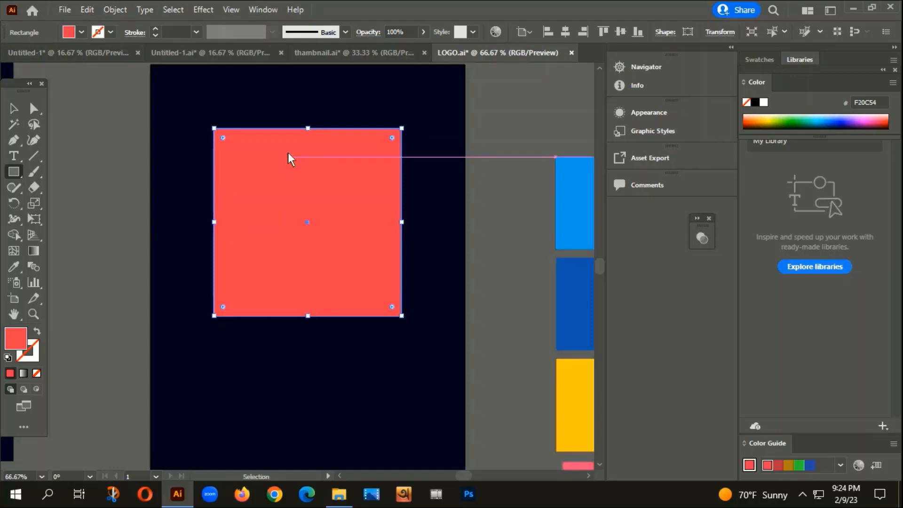
pyautogui.moveTo(402, 128); pyautogui.dragTo(375, 155)
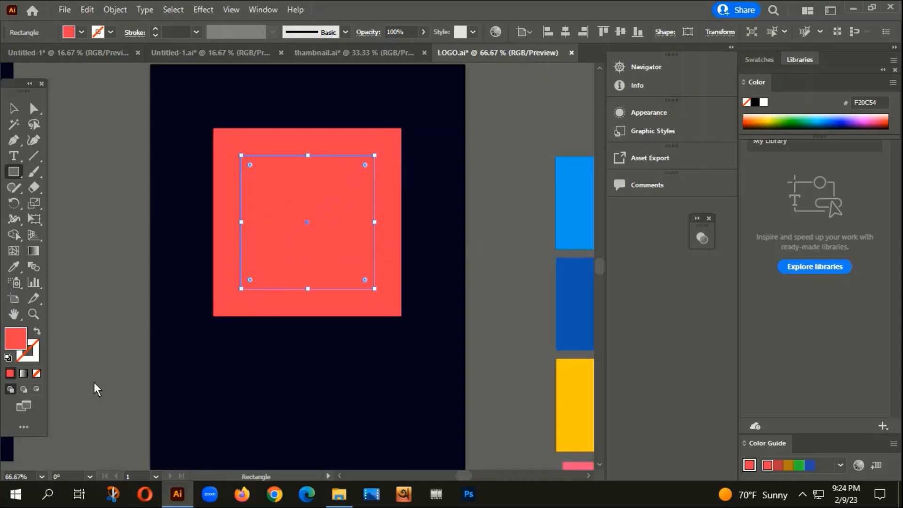
pyautogui.doubleClick(16, 339)
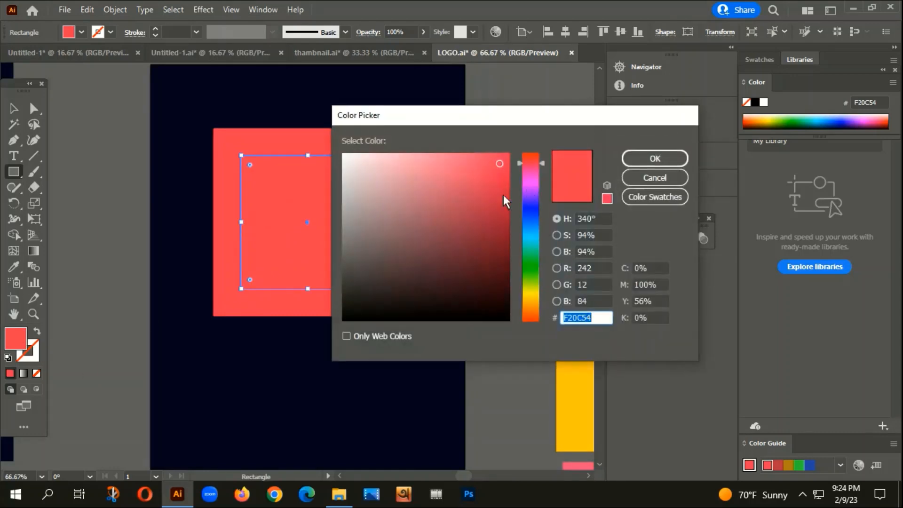
pyautogui.click(526, 266)
pyautogui.click(476, 171)
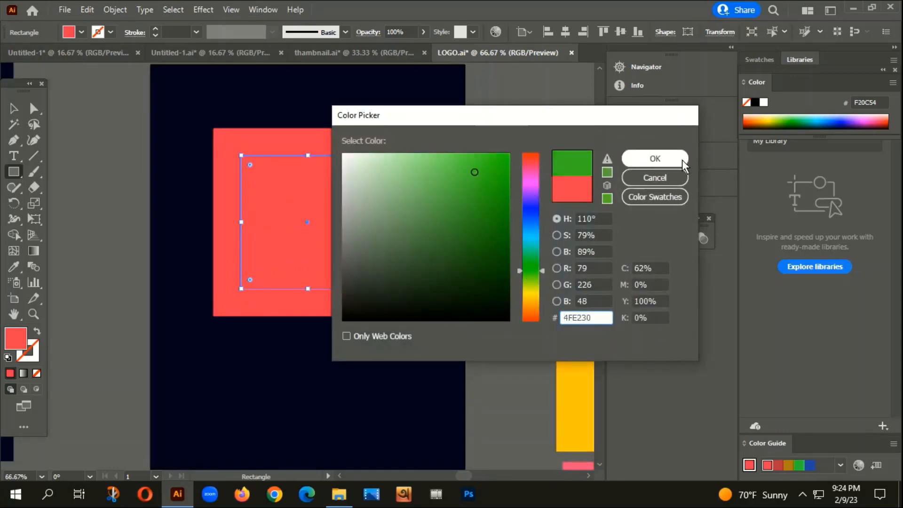
pyautogui.click(682, 158)
# Enlarge the green square slightly about its centre to narrow the red border around it
pyautogui.scroll(-3, 439, 235)
pyautogui.scroll(8, 201, 218)
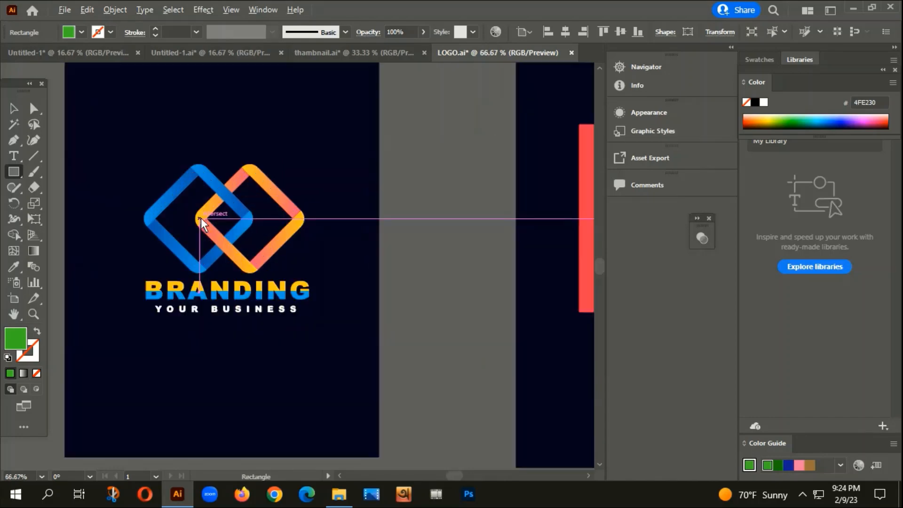
pyautogui.scroll(-5, 120, 185)
pyautogui.scroll(3, 361, 221)
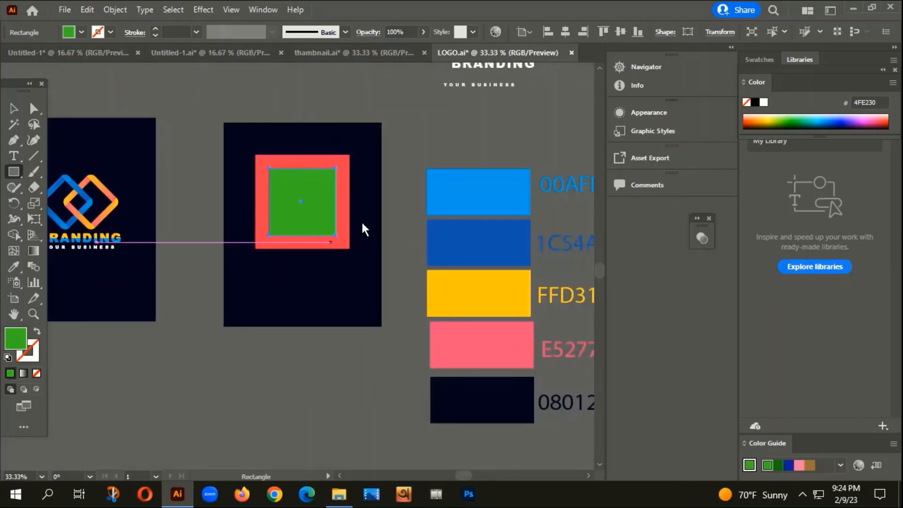
pyautogui.click(14, 108)
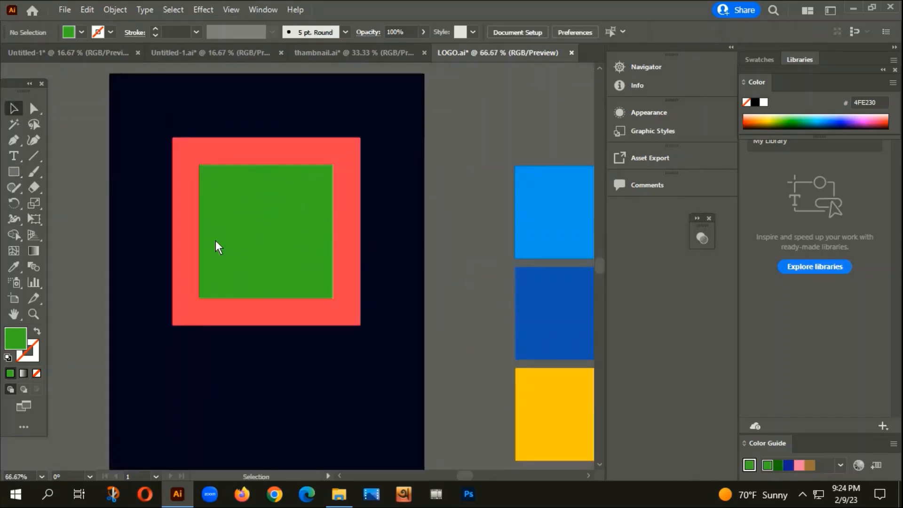
pyautogui.click(268, 229)
pyautogui.scroll(1, 269, 232)
pyautogui.moveTo(365, 135); pyautogui.dragTo(377, 124)
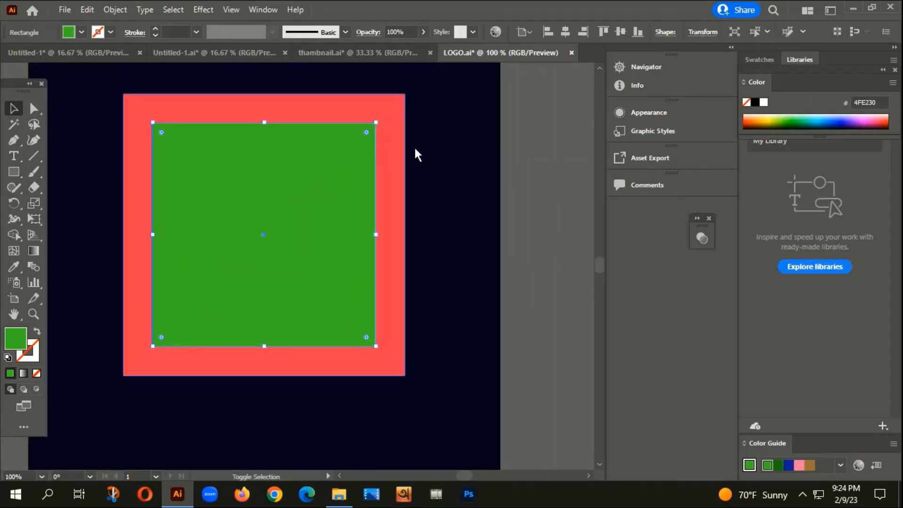
pyautogui.click(490, 201)
# Round all four corners of the red square to a radius of about 0.48 in
pyautogui.click(345, 107)
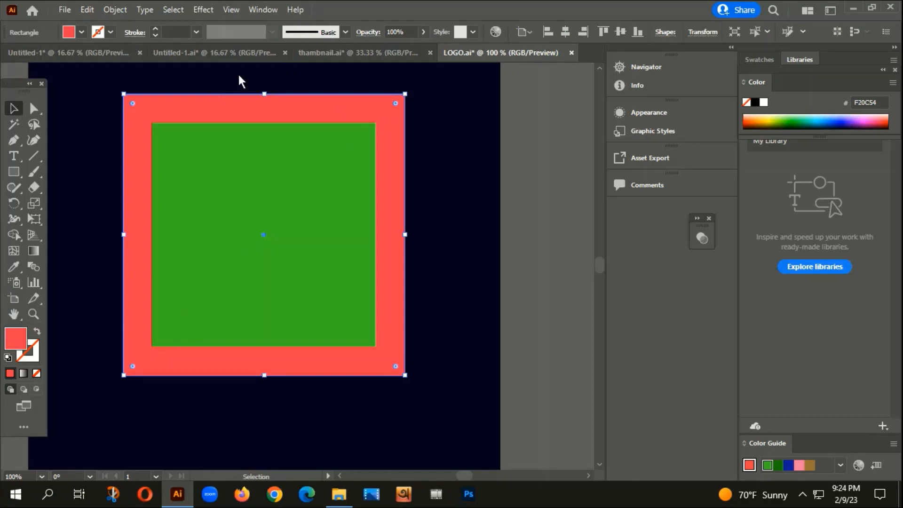
pyautogui.click(34, 110)
pyautogui.moveTo(396, 102); pyautogui.dragTo(376, 119)
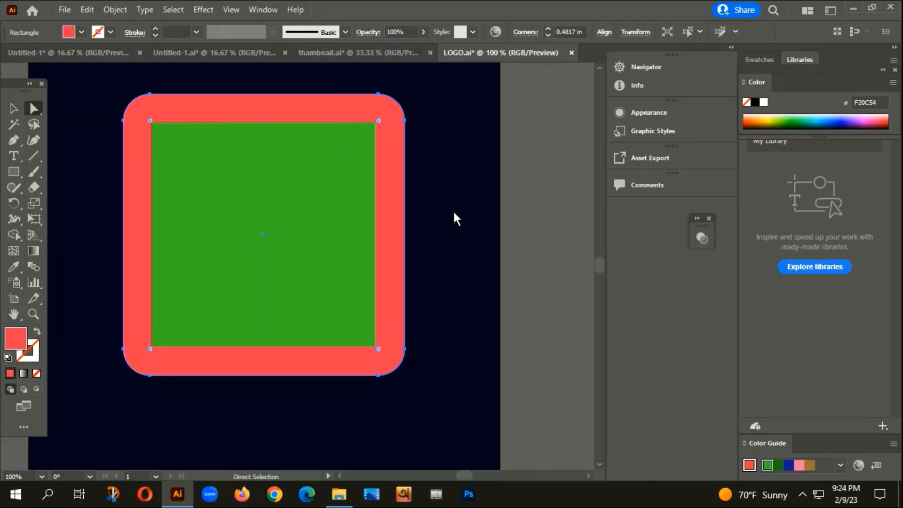
pyautogui.click(461, 202)
# Shrink the green square slightly about its centre to widen the red border evenly
pyautogui.scroll(-2, 460, 201)
pyautogui.moveTo(249, 114); pyautogui.dragTo(416, 324)
pyautogui.scroll(-1, 426, 332)
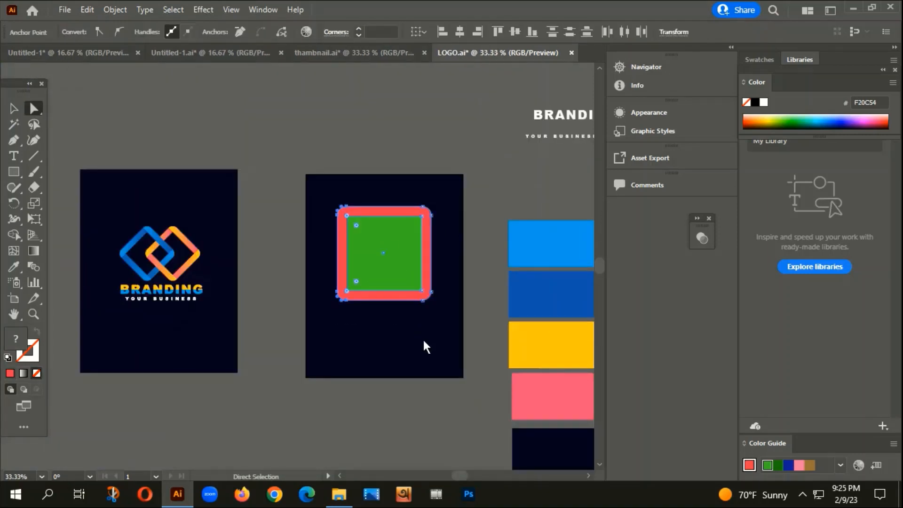
pyautogui.click(422, 338)
pyautogui.scroll(2, 378, 254)
pyautogui.click(380, 254)
pyautogui.scroll(2, 460, 183)
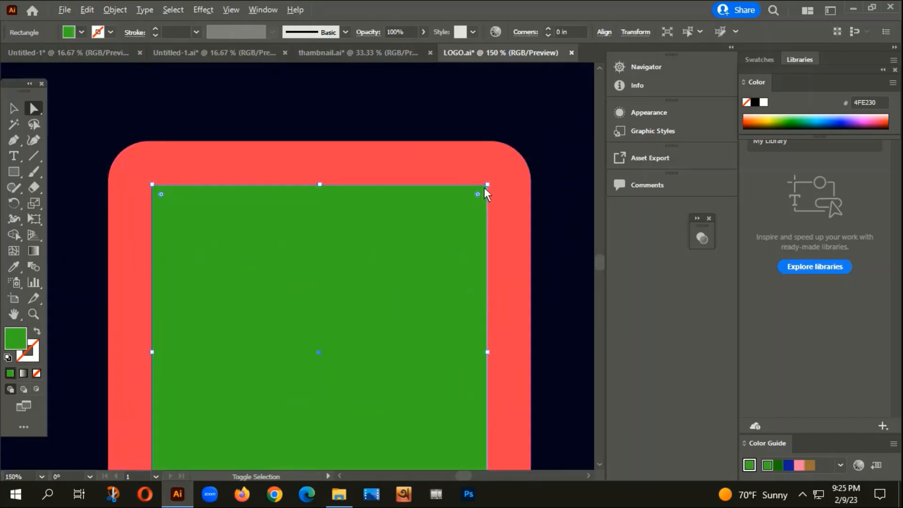
pyautogui.moveTo(487, 188); pyautogui.dragTo(480, 191)
pyautogui.scroll(-1, 465, 144)
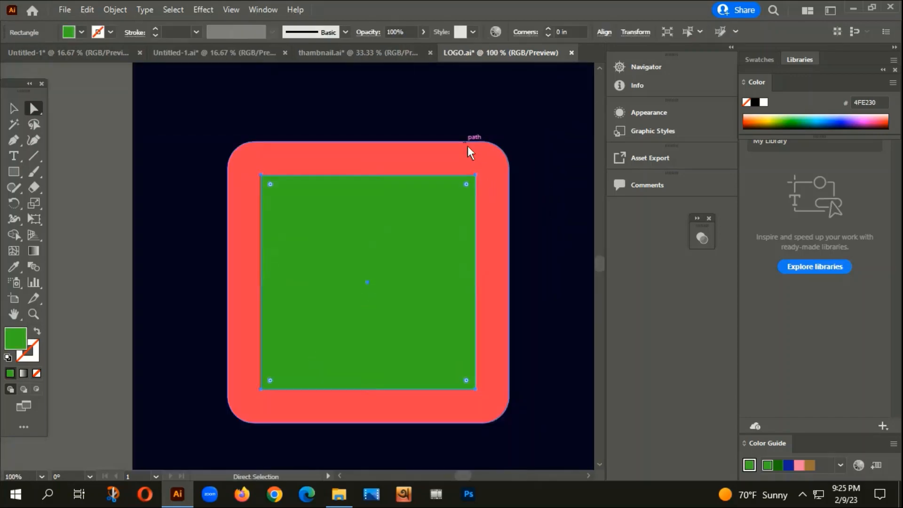
# Subtract the green square from the rounded red square with Pathfinder Minus Front to leave a hollow frame
pyautogui.click(164, 216)
pyautogui.click(332, 278)
pyautogui.scroll(-2, 332, 277)
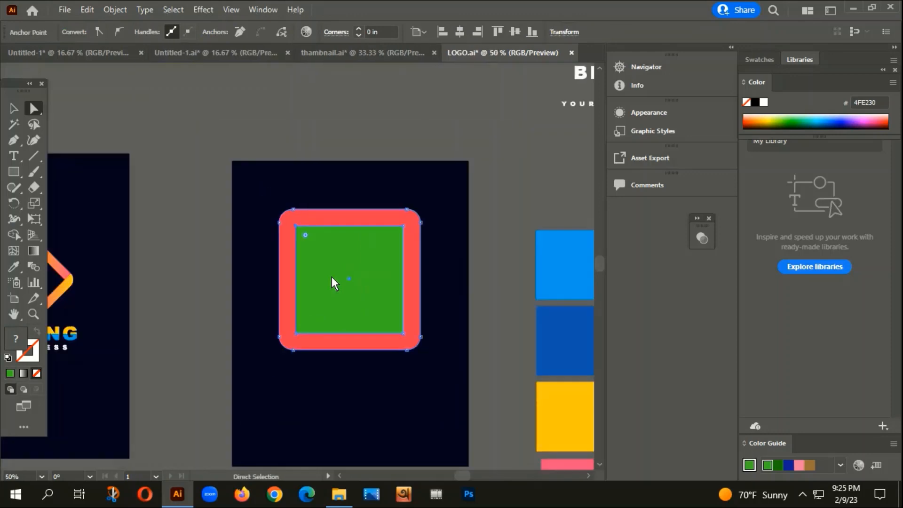
pyautogui.hotkey('ctrl', 'shift', 'F9')
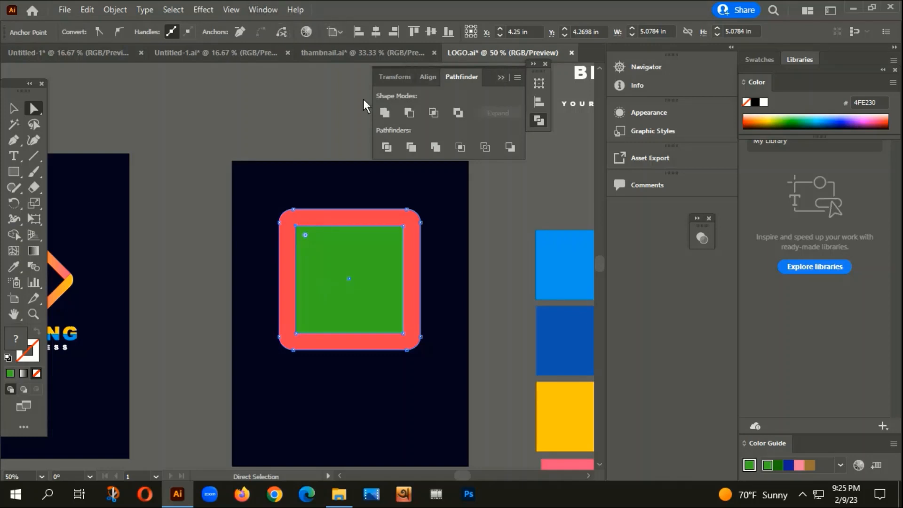
pyautogui.click(405, 114)
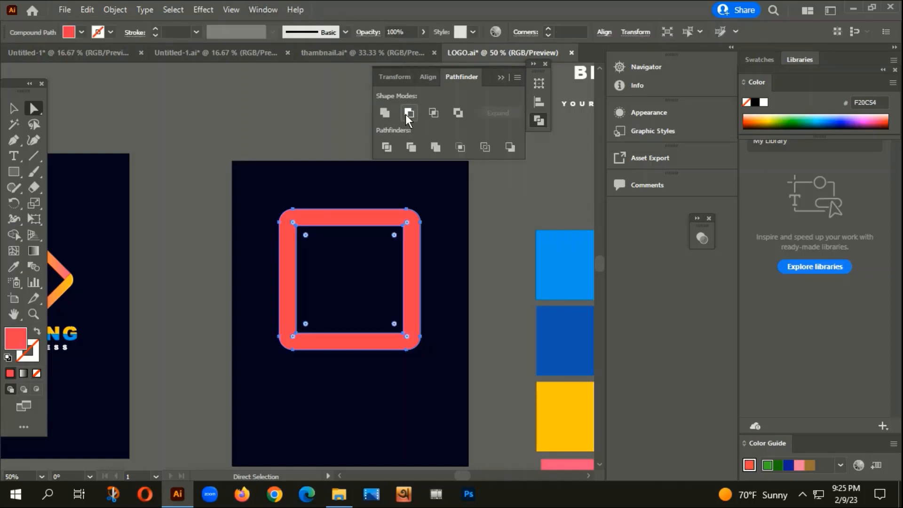
pyautogui.click(453, 239)
# Draw a vertical line along the frame's left inner edge, extending past it both ways, and give it a 22CDD1 stroke
pyautogui.scroll(-2, 467, 363)
pyautogui.hscroll(2, 468, 363)
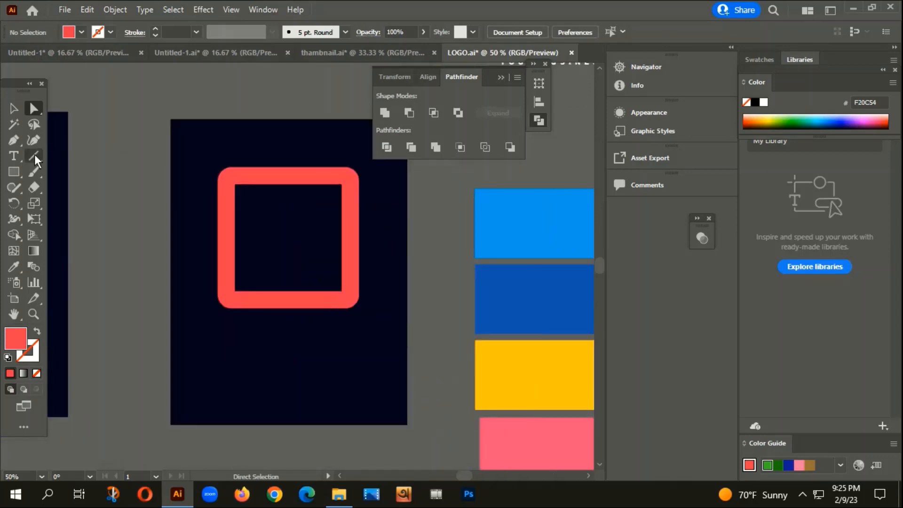
pyautogui.click(33, 155)
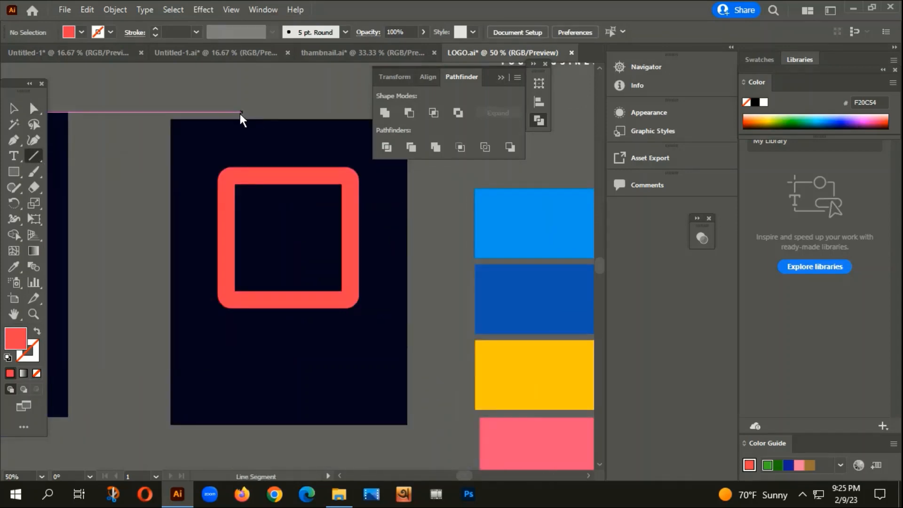
pyautogui.moveTo(236, 89); pyautogui.dragTo(244, 388)
pyautogui.doubleClick(27, 359)
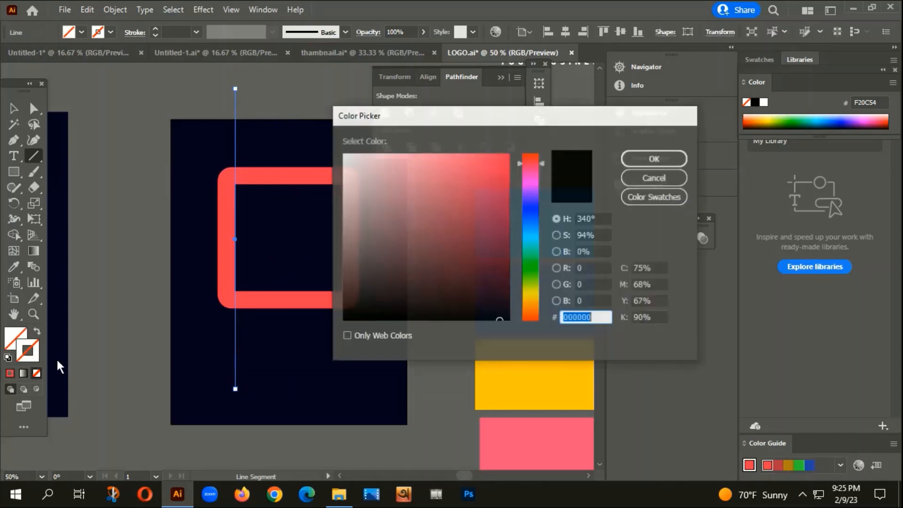
pyautogui.click(530, 230)
pyautogui.click(482, 184)
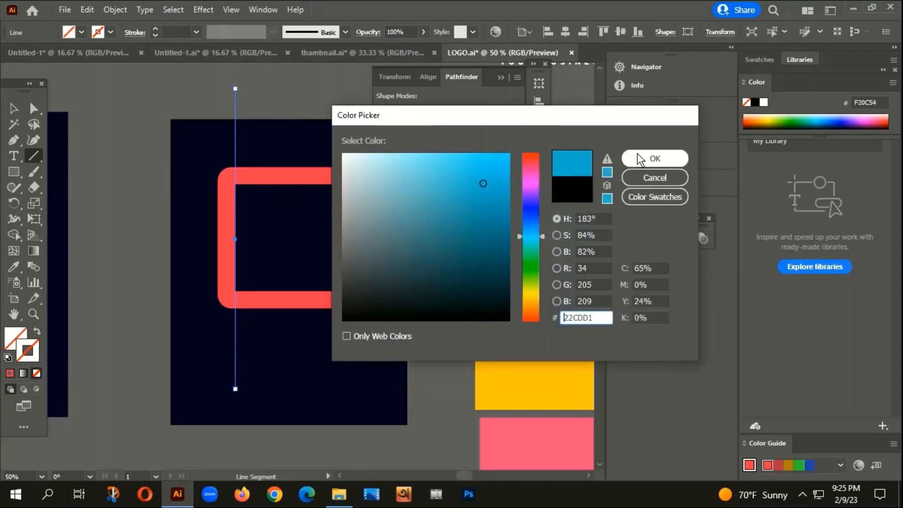
pyautogui.click(638, 158)
pyautogui.click(15, 107)
pyautogui.click(190, 106)
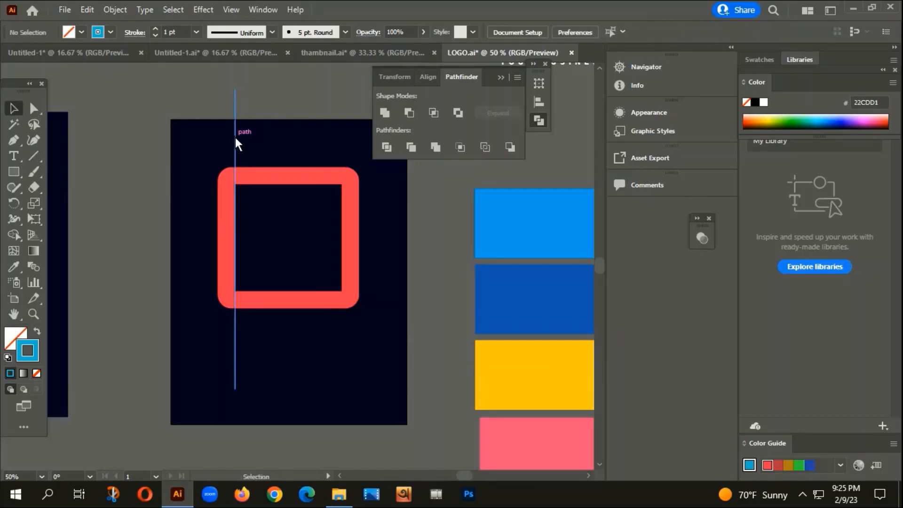
# Place a copy of the vertical line along the frame's right inner edge
pyautogui.moveTo(235, 138); pyautogui.dragTo(342, 151)
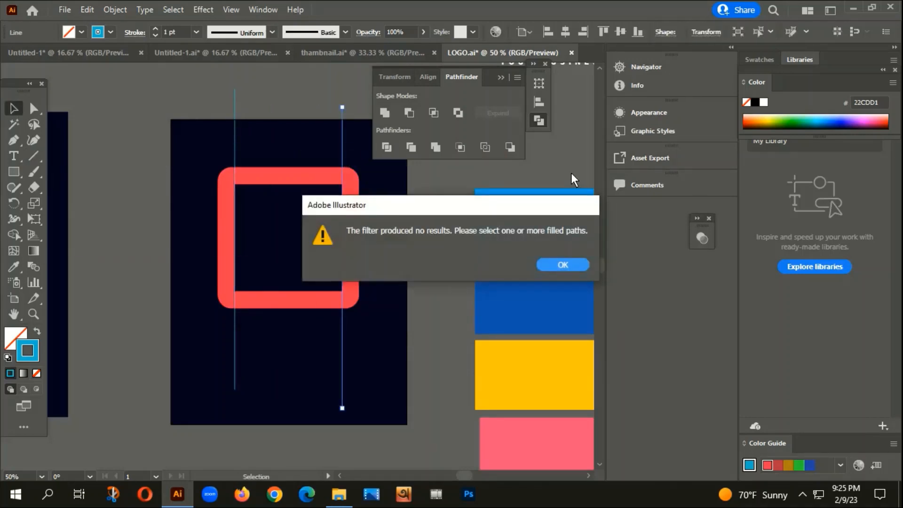
pyautogui.click(568, 262)
pyautogui.moveTo(404, 205); pyautogui.dragTo(395, 257)
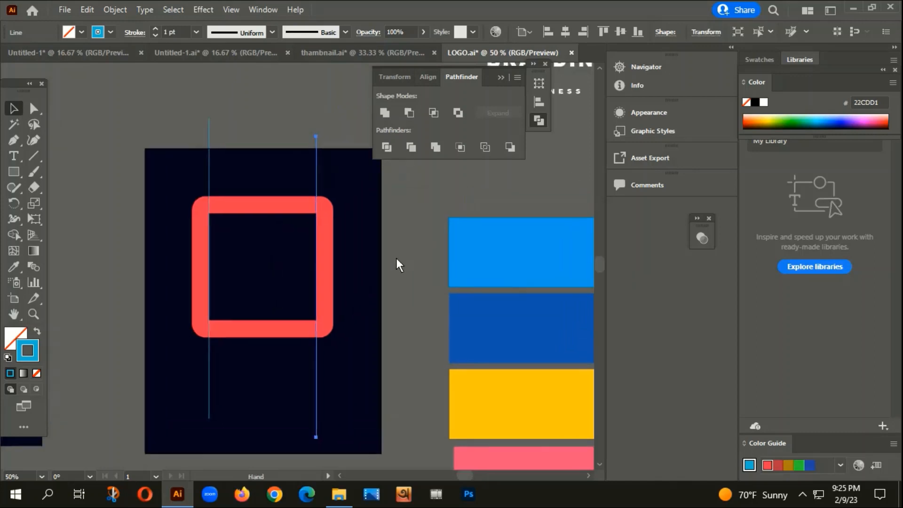
pyautogui.click(396, 257)
# Draw a horizontal line along the frame's top inner edge and copy it to the bottom inner edge
pyautogui.click(31, 156)
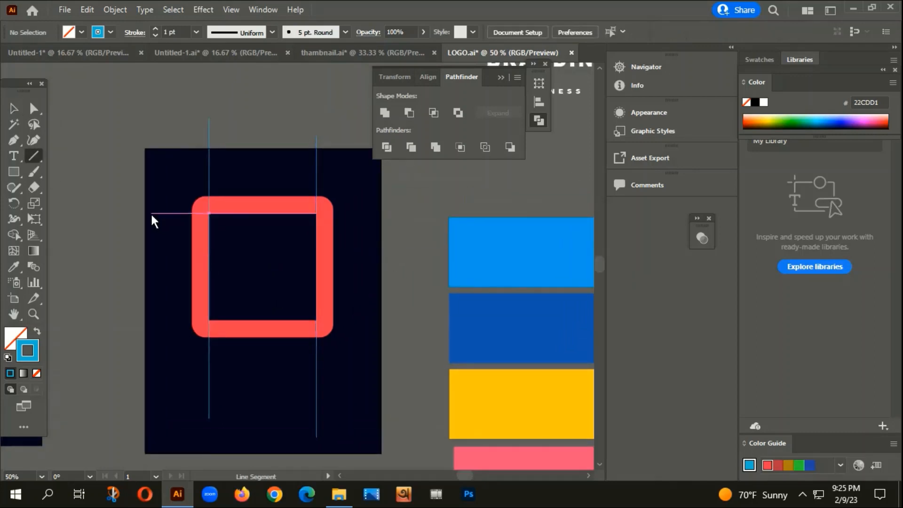
pyautogui.moveTo(151, 213); pyautogui.dragTo(381, 246)
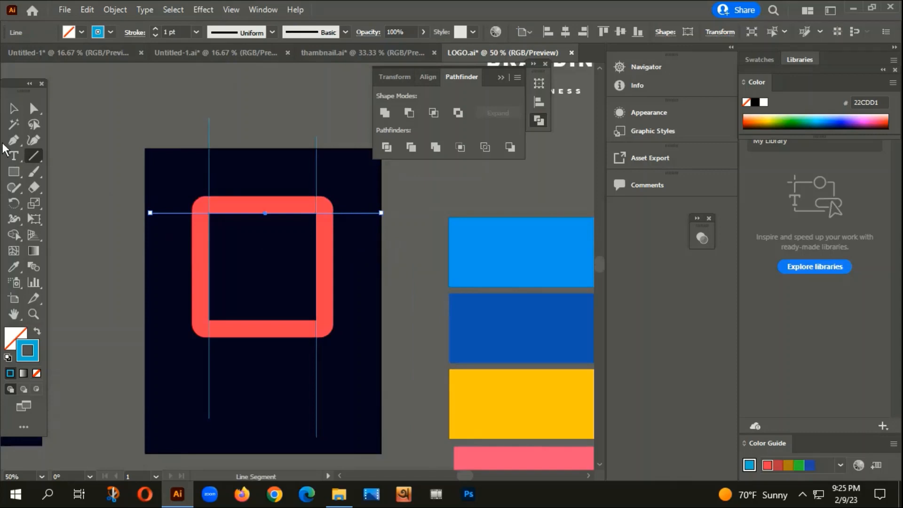
pyautogui.click(14, 108)
pyautogui.click(64, 136)
pyautogui.moveTo(167, 212); pyautogui.dragTo(173, 320)
pyautogui.click(141, 339)
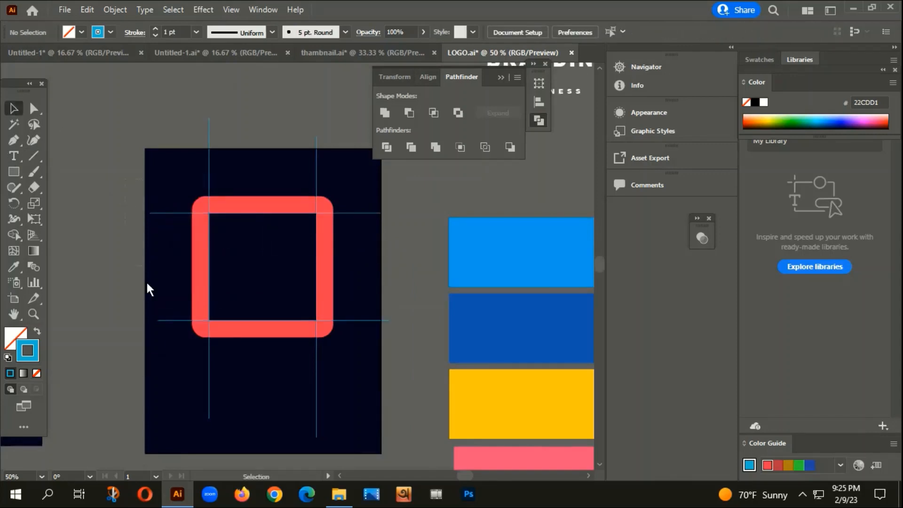
# Combine the four lines crossing the frame into one compound path
pyautogui.hotkey('ctrl', 'a')
pyautogui.moveTo(130, 157); pyautogui.dragTo(326, 180)
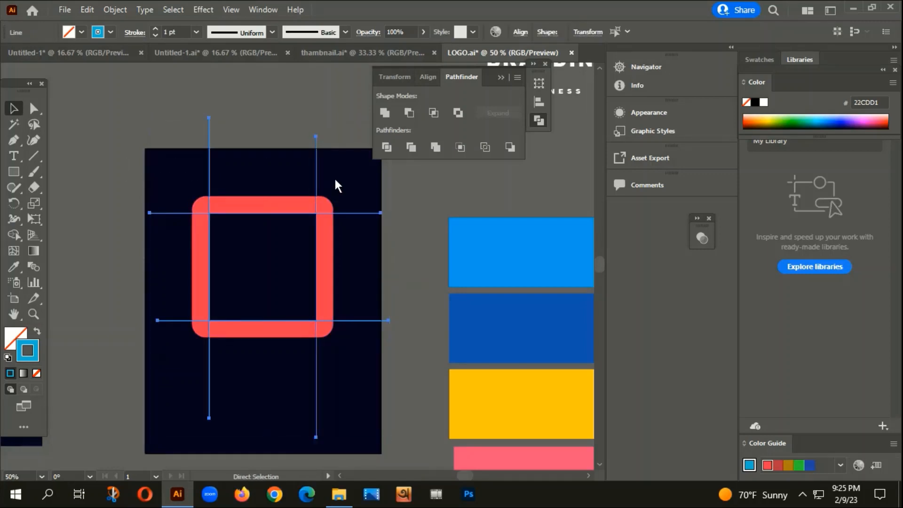
pyautogui.hotkey('ctrl', '8')
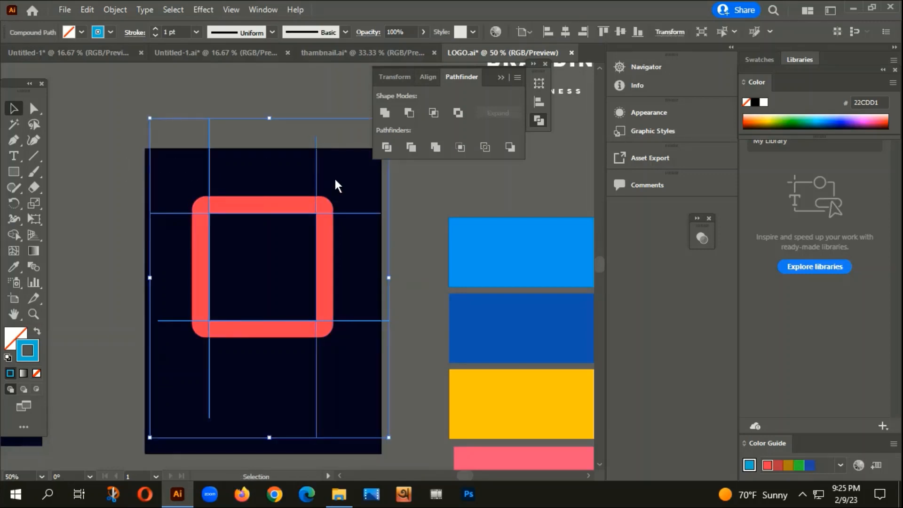
# Split the red frame along the compound lines with Pathfinder Divide and ungroup the resulting pieces
pyautogui.scroll(1, 259, 333)
pyautogui.keyDown('shift'); pyautogui.click(250, 334); pyautogui.keyUp('shift')
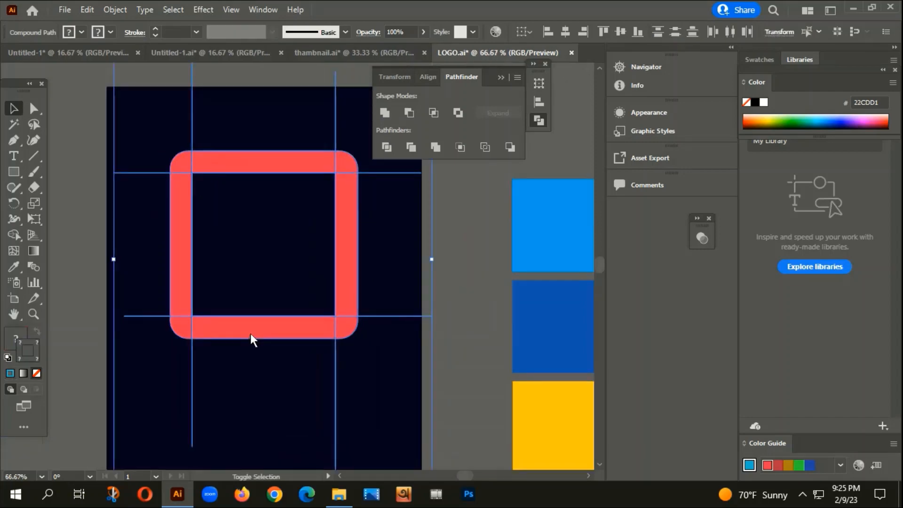
pyautogui.scroll(-1, 219, 219)
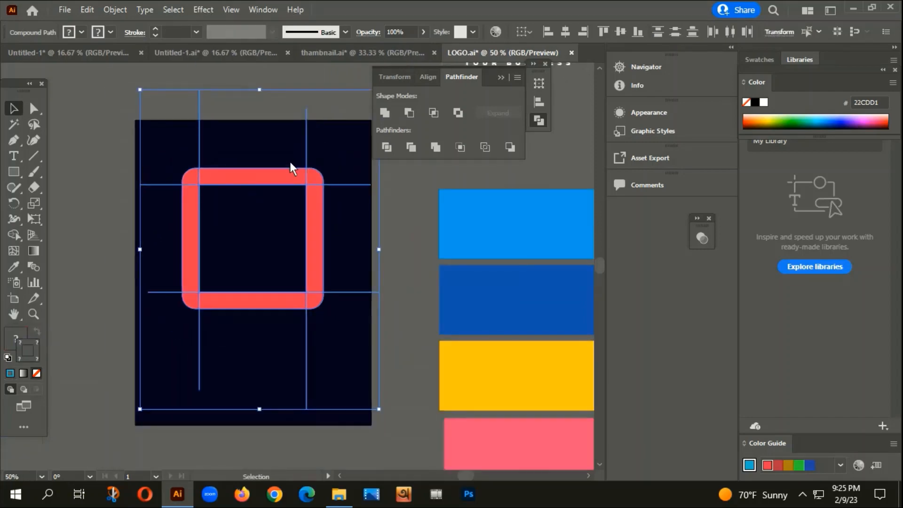
pyautogui.click(264, 112)
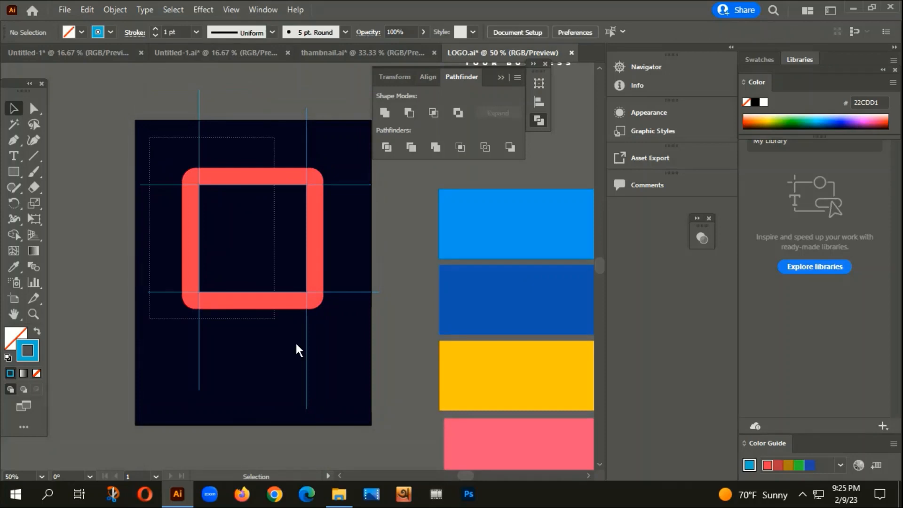
pyautogui.moveTo(295, 340); pyautogui.dragTo(341, 394)
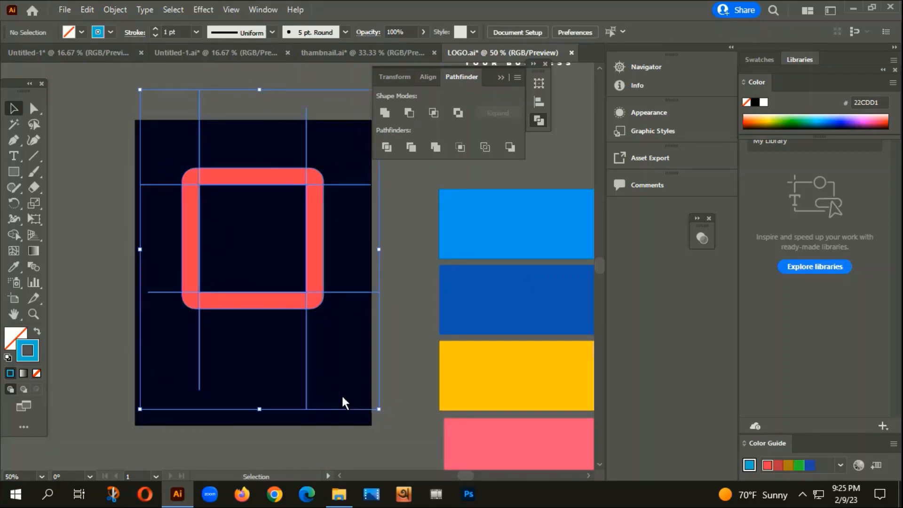
pyautogui.click(385, 148)
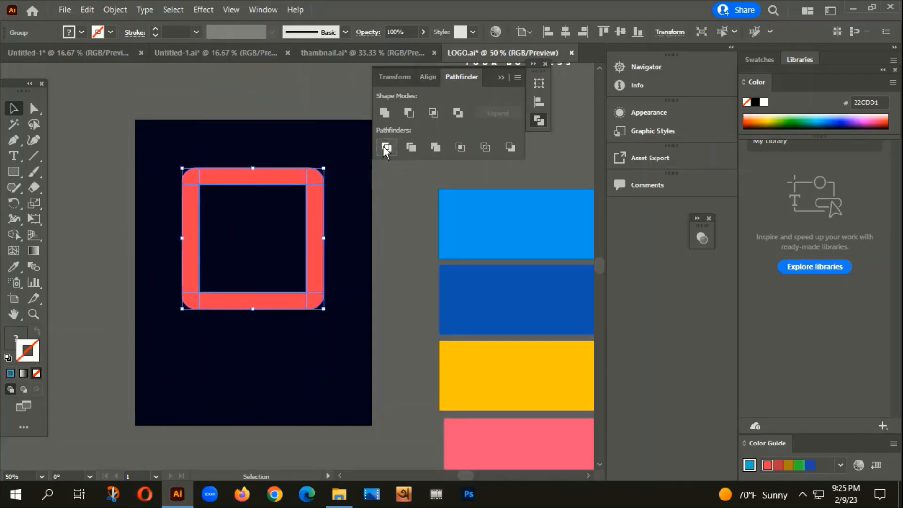
pyautogui.rightClick(237, 171)
pyautogui.click(289, 294)
pyautogui.click(219, 127)
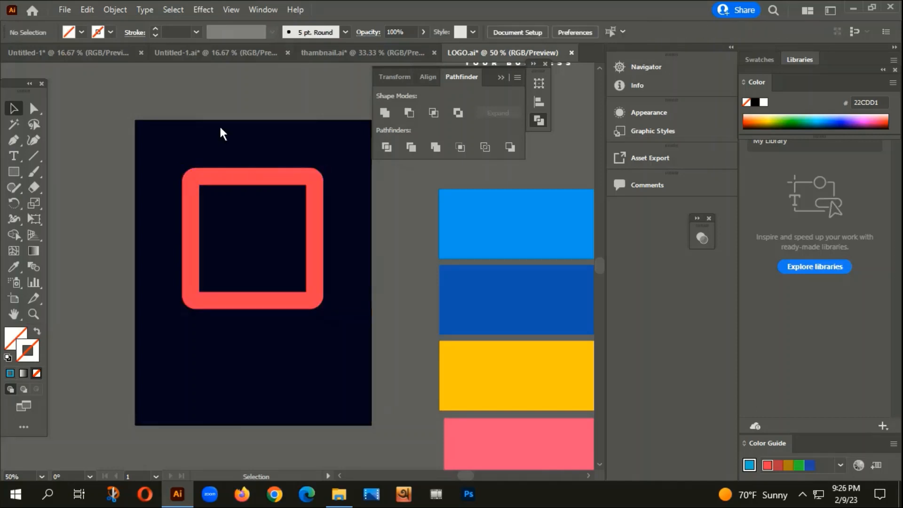
# Examine the separated corner pieces of the divided frame
pyautogui.moveTo(381, 243); pyautogui.dragTo(332, 186)
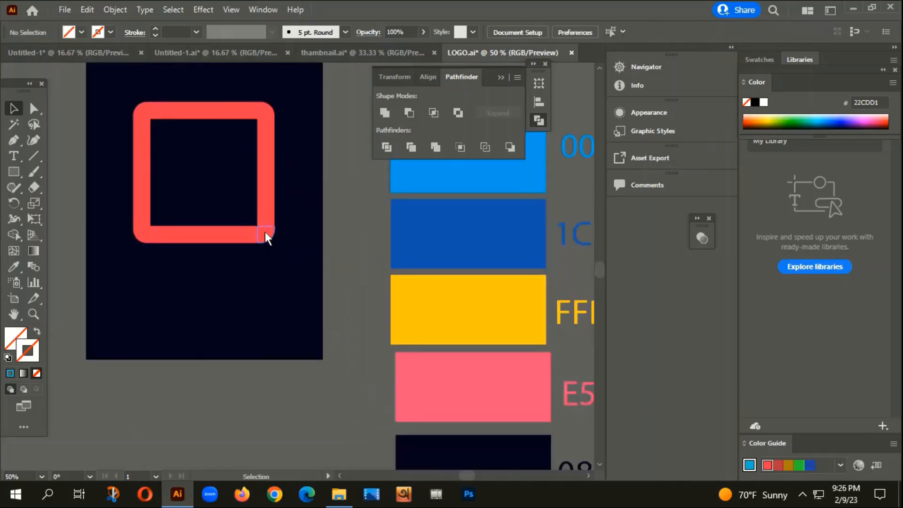
pyautogui.scroll(2, 264, 231)
pyautogui.click(263, 229)
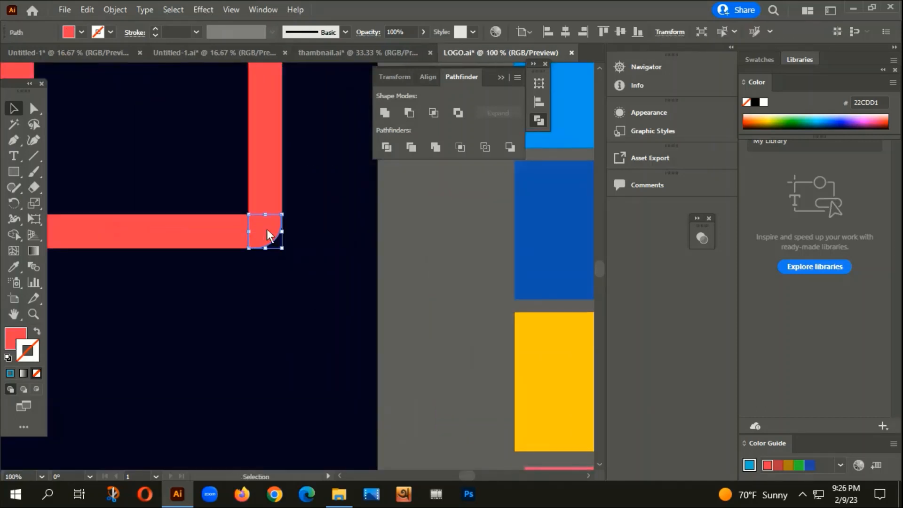
pyautogui.scroll(-1, 267, 229)
pyautogui.scroll(1, 310, 142)
pyautogui.click(297, 119)
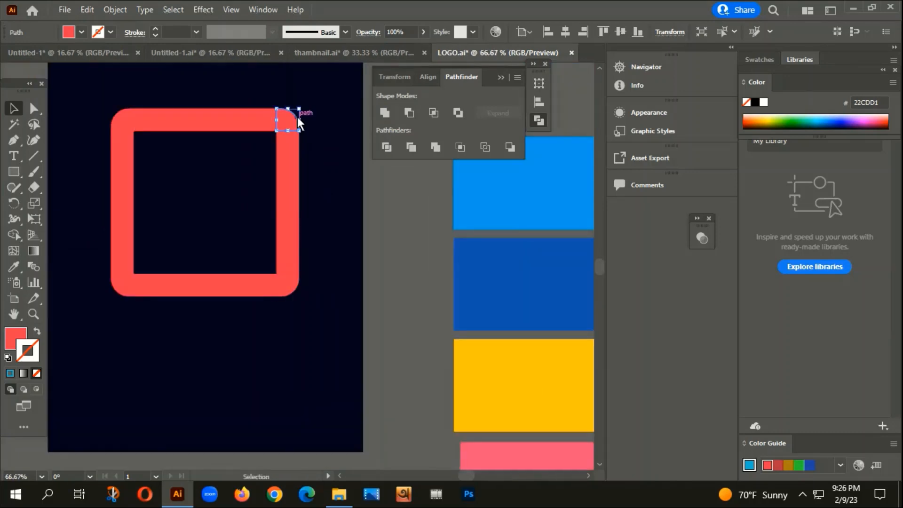
pyautogui.click(120, 114)
pyautogui.click(58, 220)
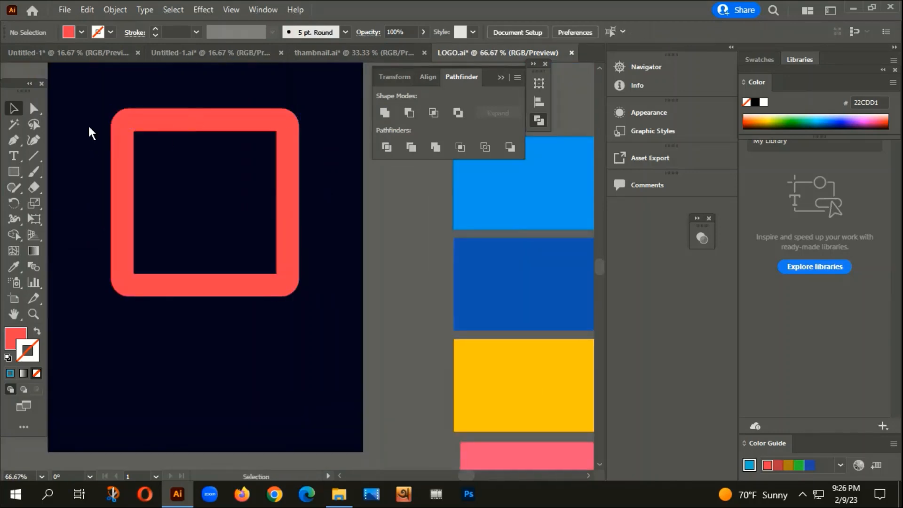
# Unite the frame's bottom bar with its bottom-right corner, and the right bar with the top-right corner
pyautogui.moveTo(182, 341); pyautogui.dragTo(332, 288)
pyautogui.rightClick(292, 289)
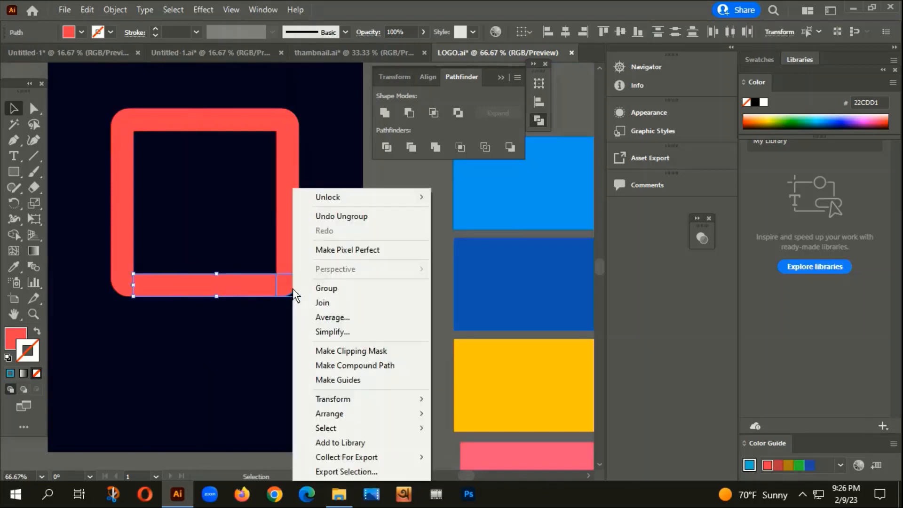
pyautogui.click(386, 113)
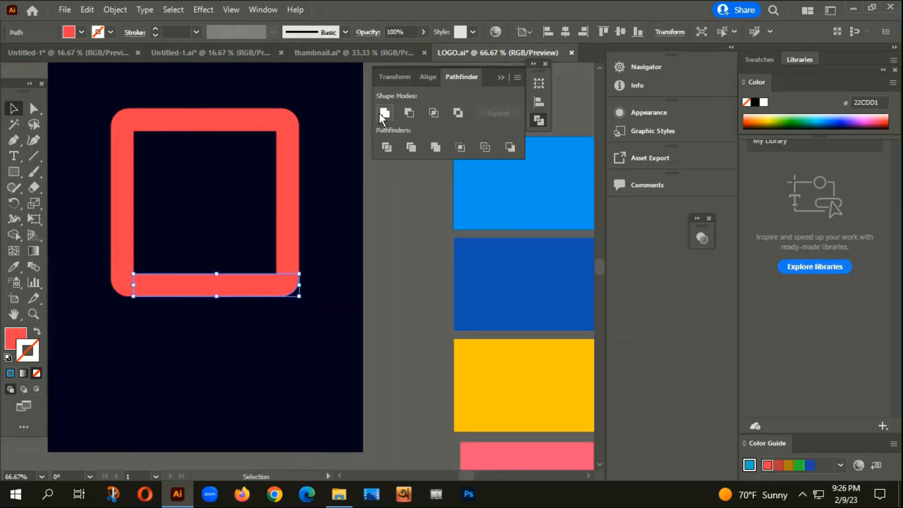
pyautogui.moveTo(337, 161); pyautogui.dragTo(284, 113)
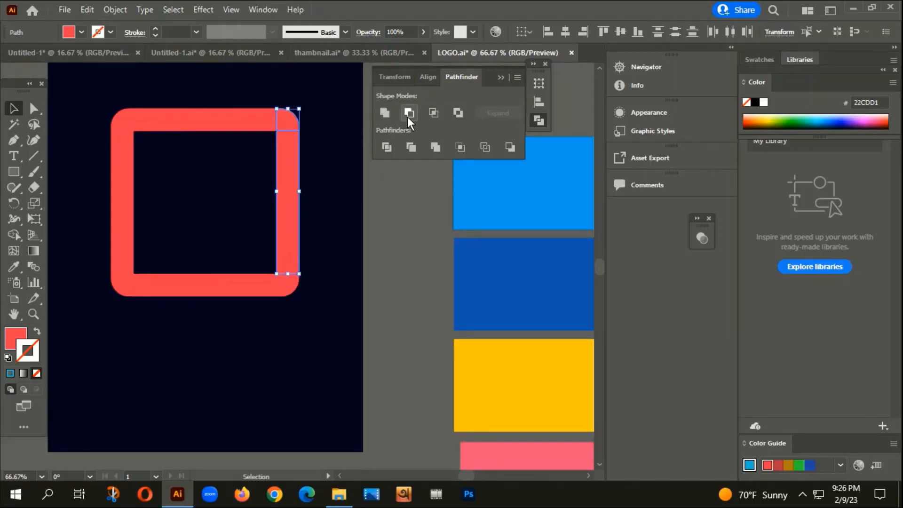
pyautogui.click(384, 112)
# Unite the frame's top bar with its top-left corner, and the left bar with the bottom-left corner
pyautogui.moveTo(204, 126); pyautogui.dragTo(113, 120)
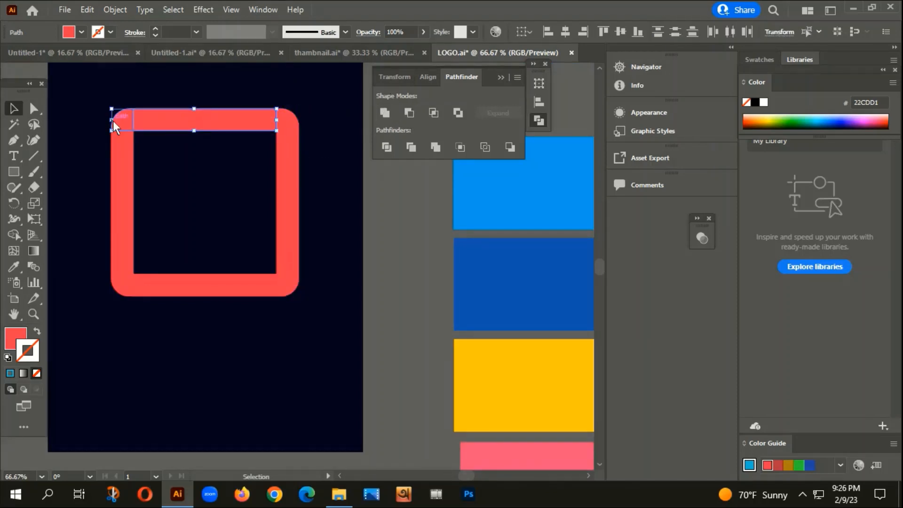
pyautogui.click(385, 113)
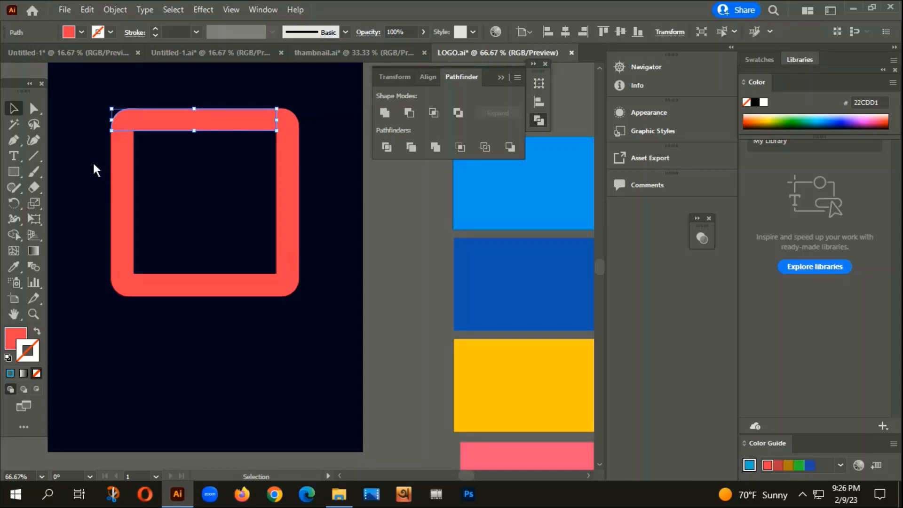
pyautogui.moveTo(94, 162); pyautogui.dragTo(123, 314)
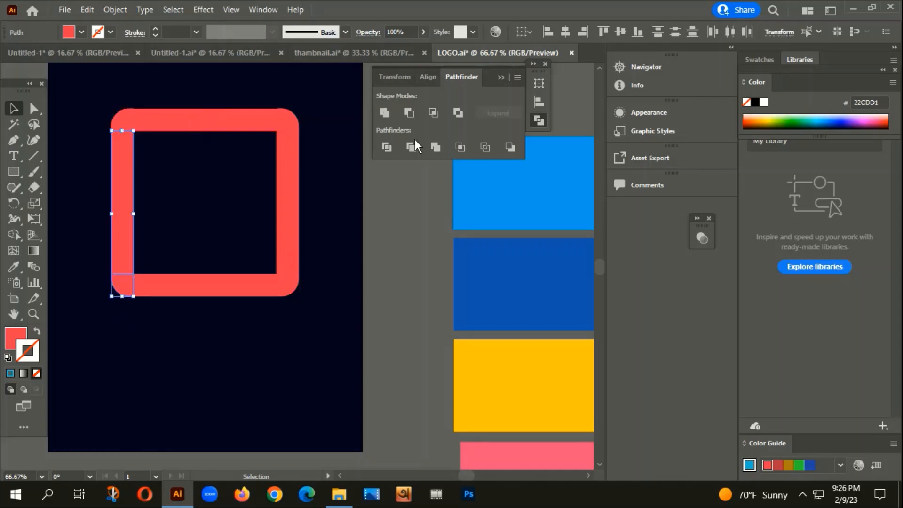
pyautogui.click(343, 214)
# Check how the united right and left sides fit together in the frame
pyautogui.scroll(-3, 343, 215)
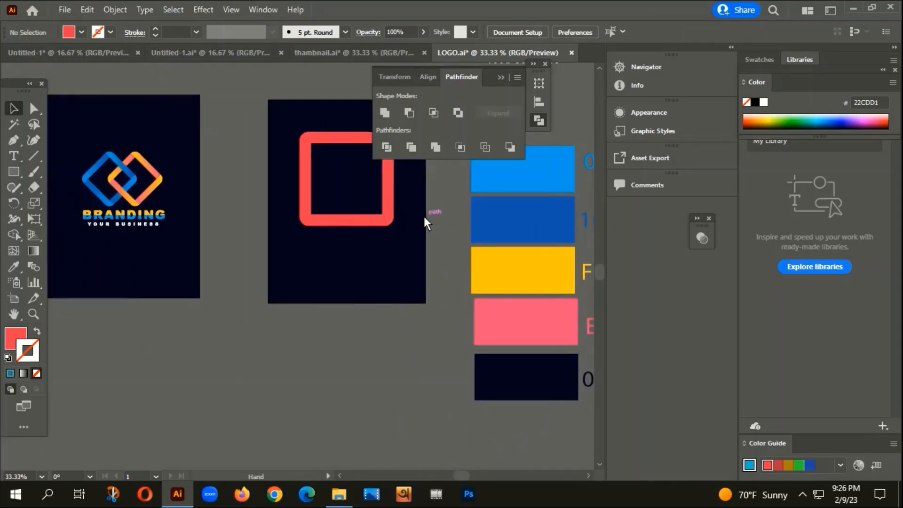
pyautogui.hscroll(2, 343, 201)
pyautogui.scroll(1, 342, 201)
pyautogui.click(343, 201)
pyautogui.scroll(3, 345, 201)
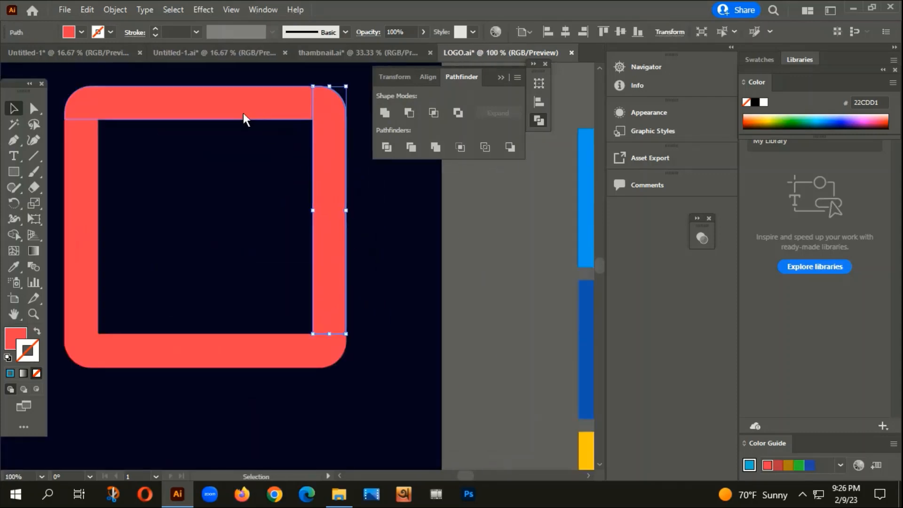
pyautogui.click(83, 209)
pyautogui.scroll(-2, 224, 278)
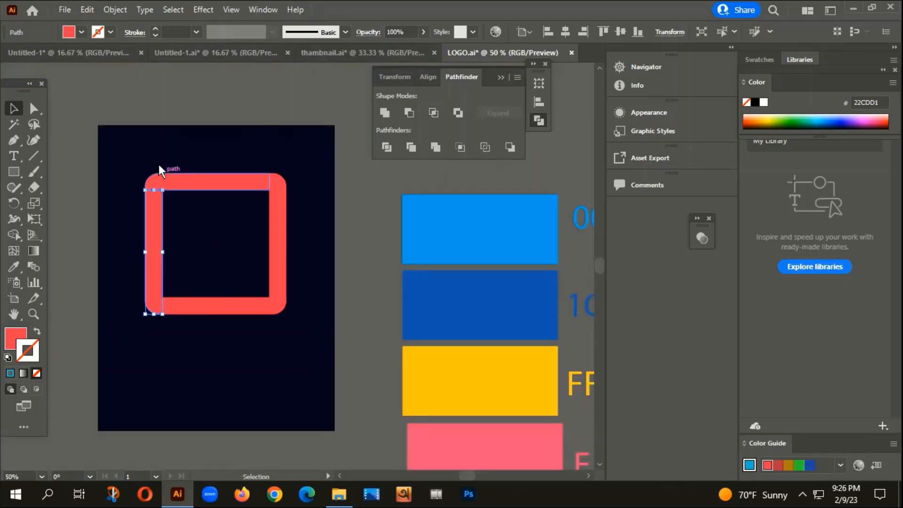
# Scale the whole frame down proportionally to just over half its size and move it slightly left of the artboard's centre
pyautogui.moveTo(126, 126); pyautogui.dragTo(290, 331)
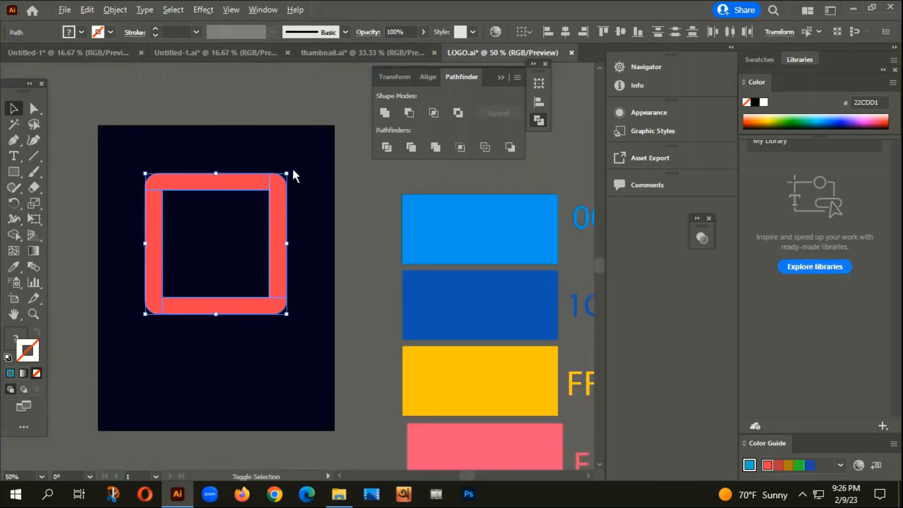
pyautogui.moveTo(287, 174); pyautogui.dragTo(259, 199)
pyautogui.hscroll(-2, 235, 289)
pyautogui.scroll(-1, 235, 288)
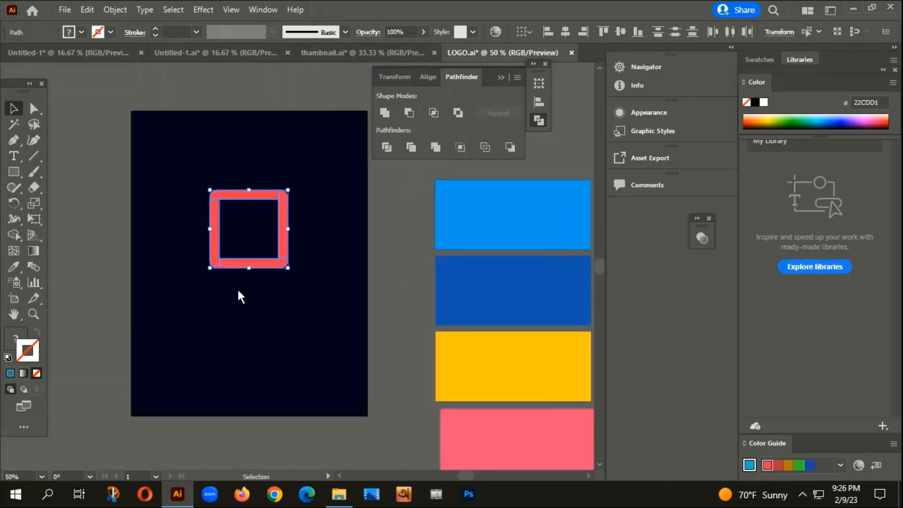
pyautogui.moveTo(244, 261); pyautogui.dragTo(219, 269)
# Group the four pieces of the small frame
pyautogui.scroll(1, 218, 268)
pyautogui.rightClick(232, 218)
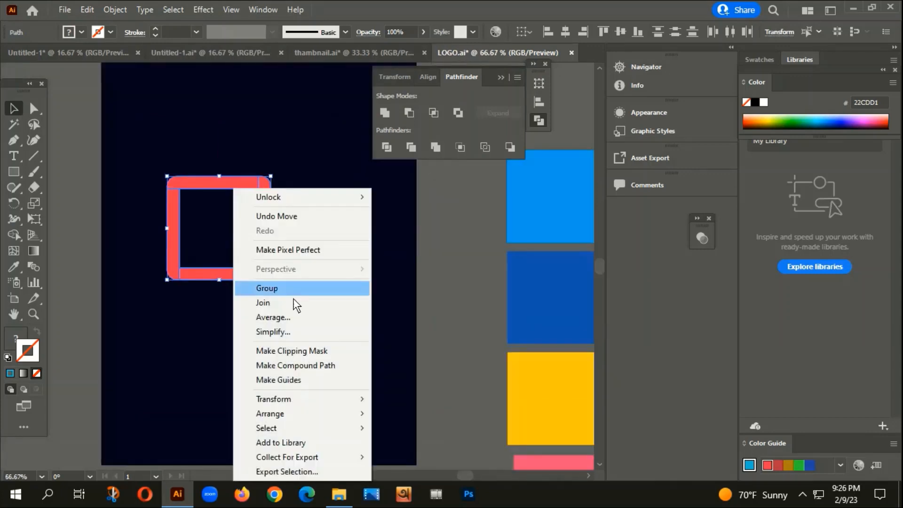
pyautogui.click(266, 288)
# Rotate the grouped frame by 45° to turn it into a diamond
pyautogui.rightClick(222, 210)
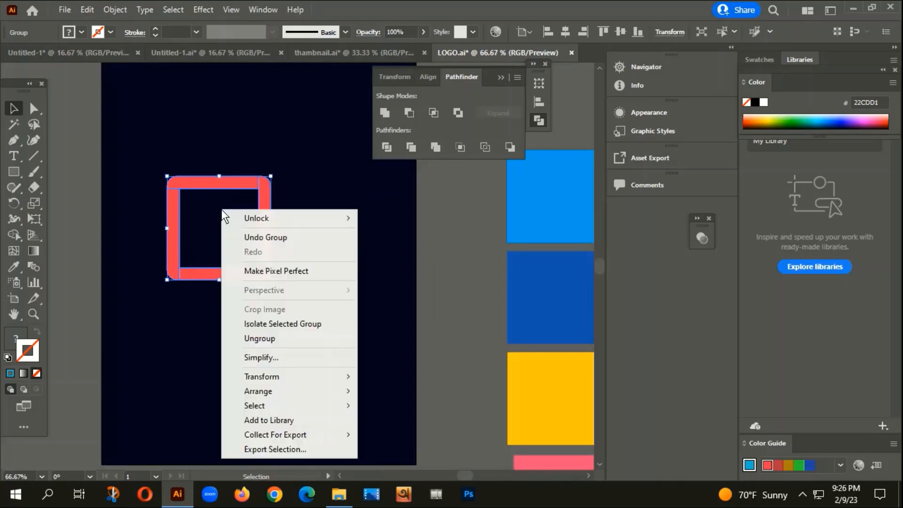
pyautogui.moveTo(267, 374)
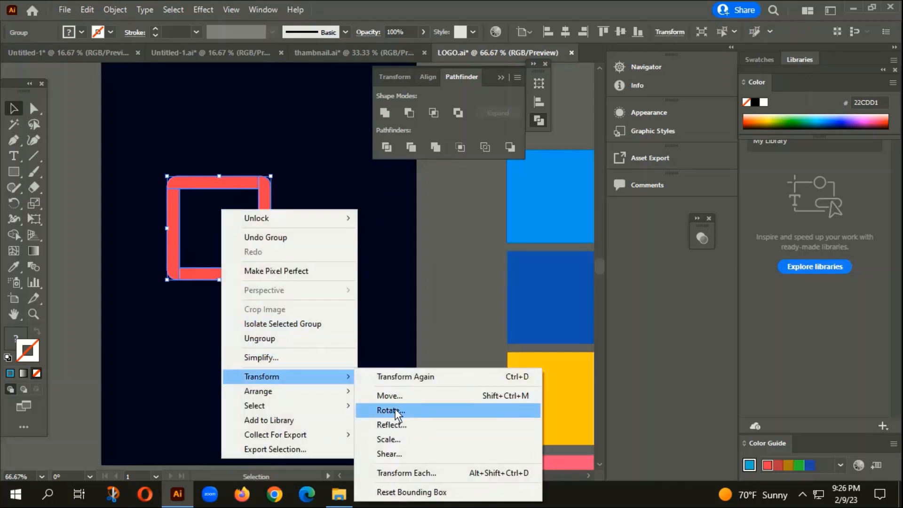
pyautogui.click(396, 409)
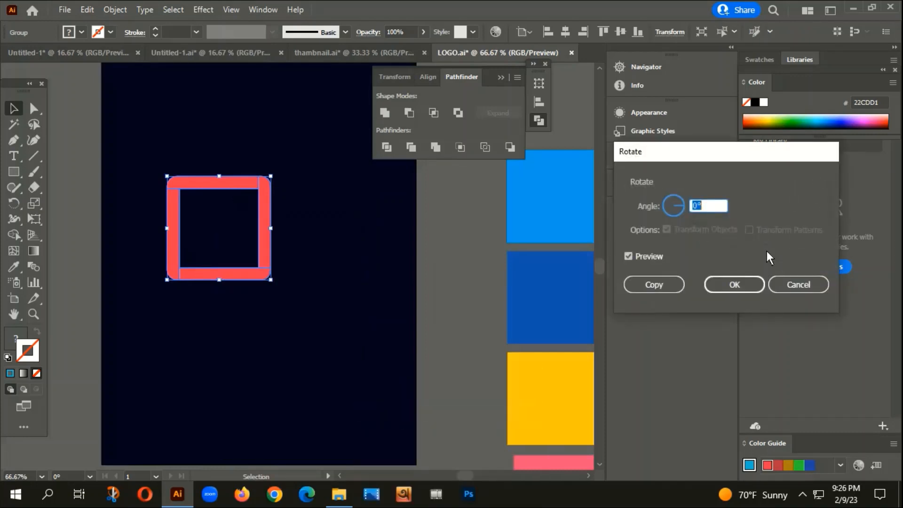
pyautogui.write('45')
pyautogui.click(627, 256)
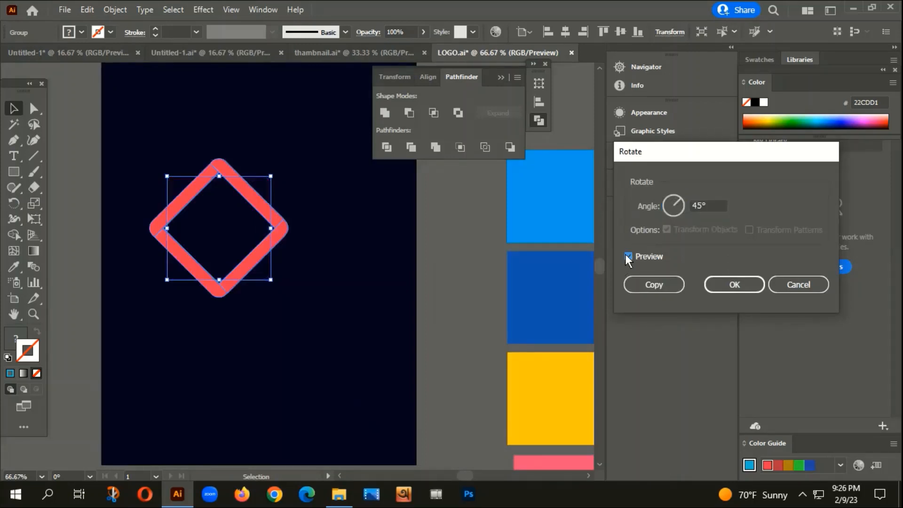
pyautogui.click(627, 256)
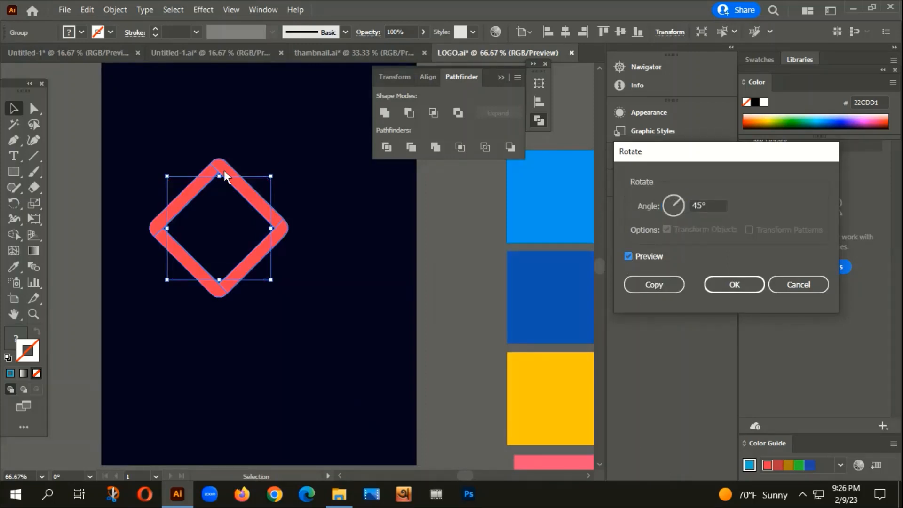
pyautogui.click(720, 284)
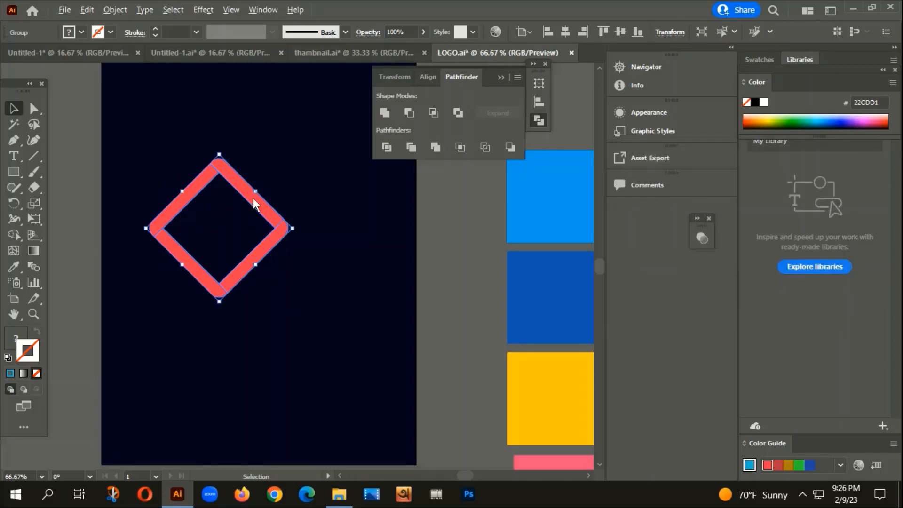
# Place an overlapping copy of the diamond to its right and align the two diamonds by their bottom edges
pyautogui.moveTo(253, 203); pyautogui.dragTo(306, 201)
pyautogui.moveTo(183, 126); pyautogui.dragTo(284, 282)
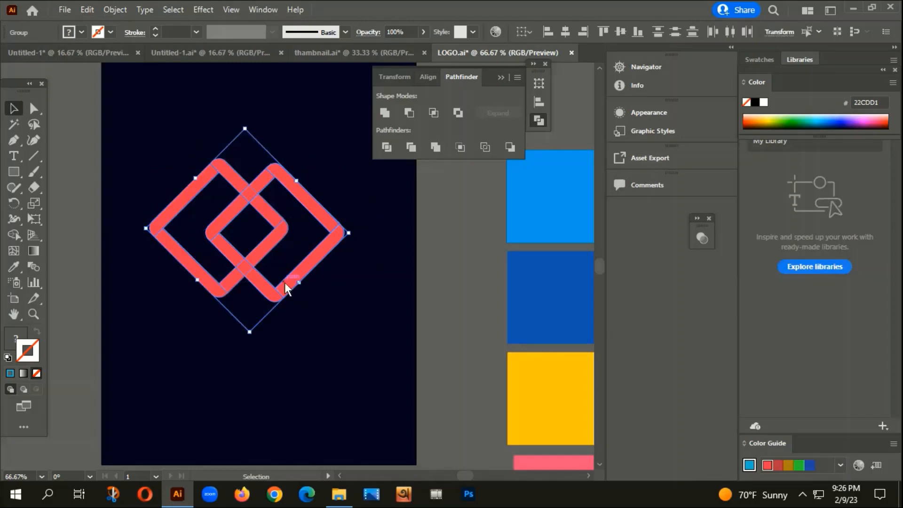
pyautogui.click(637, 32)
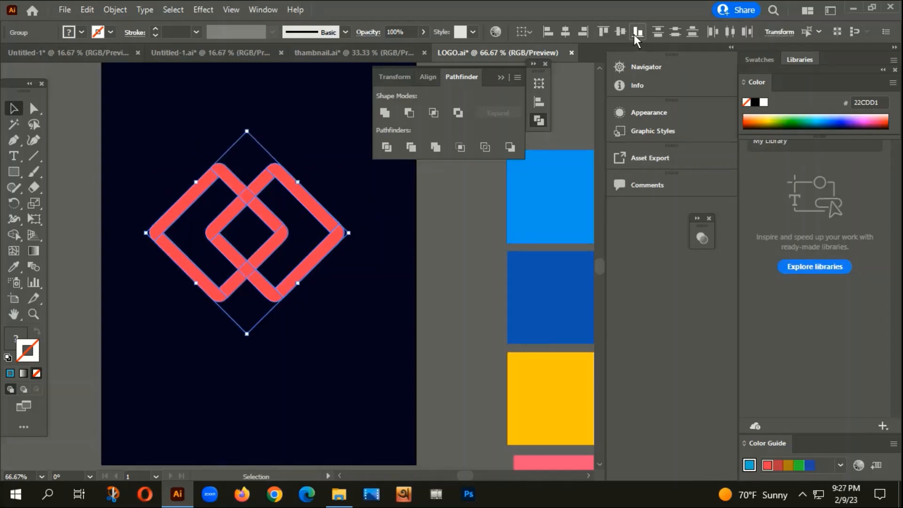
pyautogui.click(323, 346)
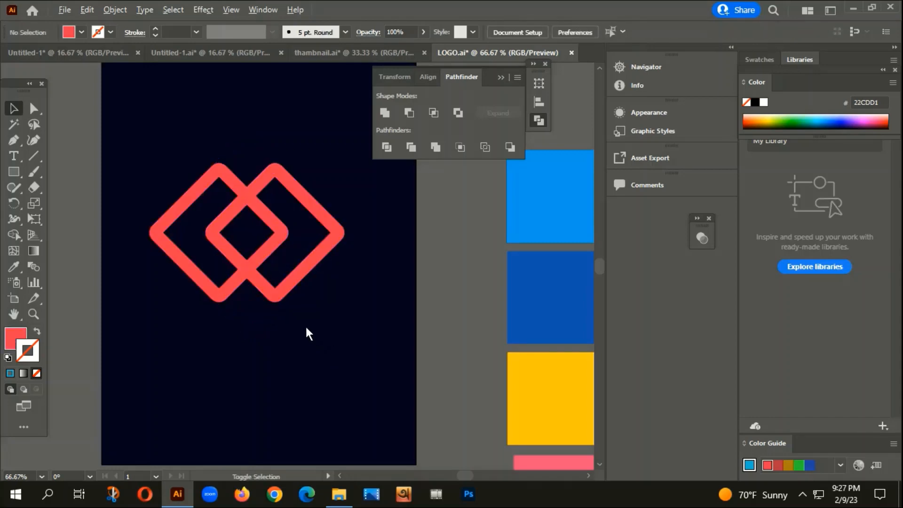
# Ungroup both overlapping diamonds into their separate side pieces
pyautogui.click(226, 254)
pyautogui.click(249, 335)
pyautogui.moveTo(144, 359); pyautogui.dragTo(301, 161)
pyautogui.rightClick(304, 163)
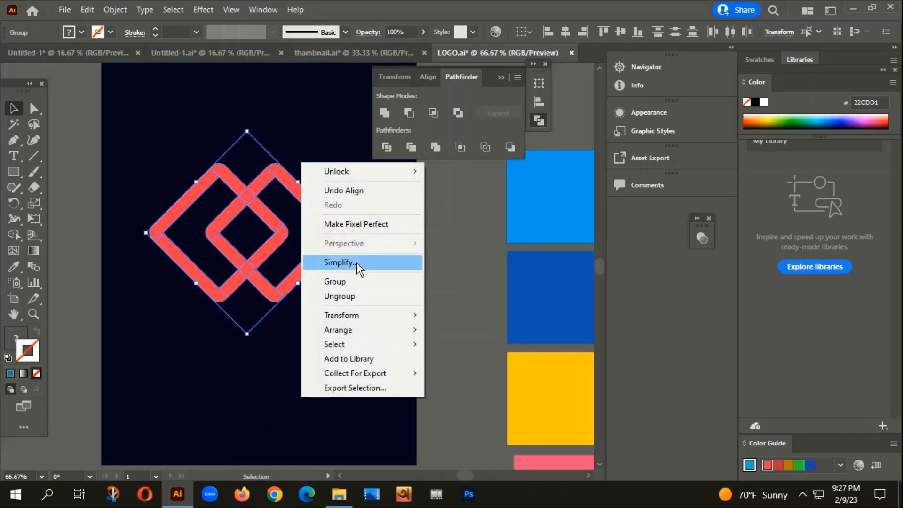
pyautogui.click(346, 296)
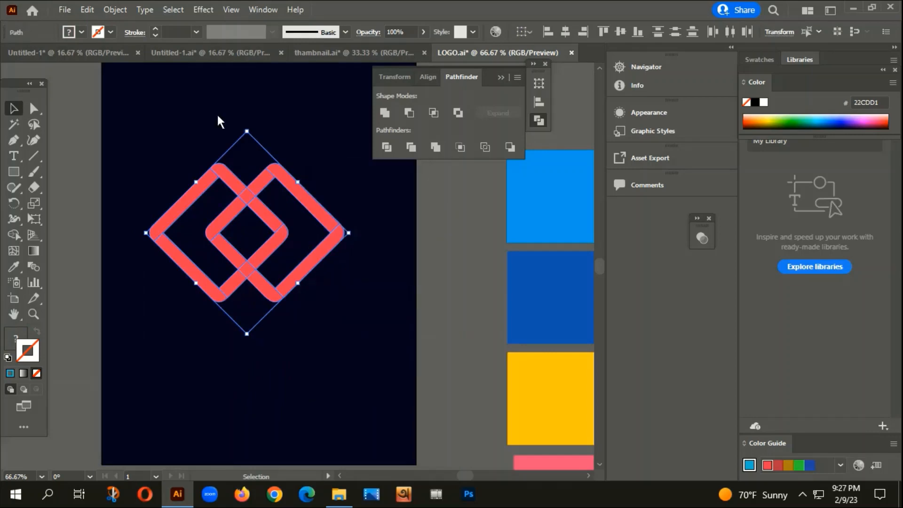
# Apply a gradient to the stroke of the left diamond's upper-left side
pyautogui.click(122, 8)
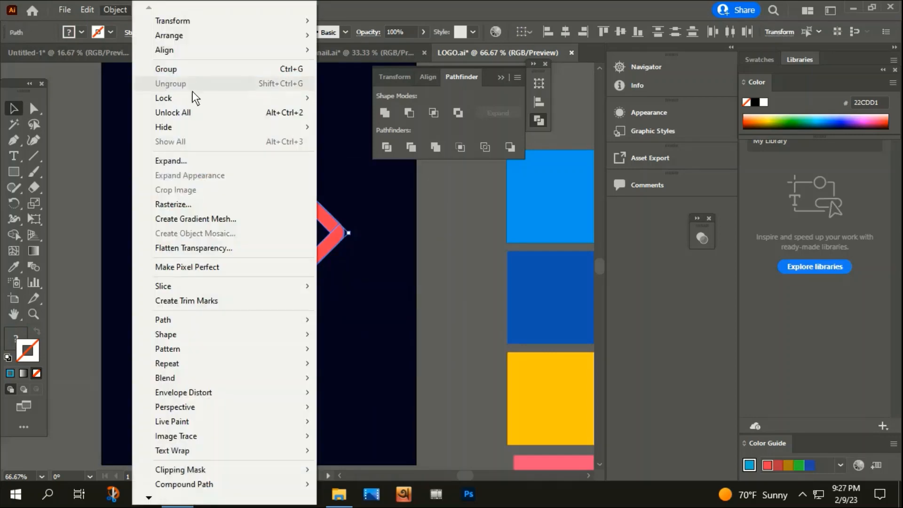
pyautogui.click(402, 239)
pyautogui.hotkey('ctrl', '-')
pyautogui.hotkey('ctrl', '-')
pyautogui.moveTo(309, 247); pyautogui.dragTo(380, 320)
pyautogui.click(313, 214)
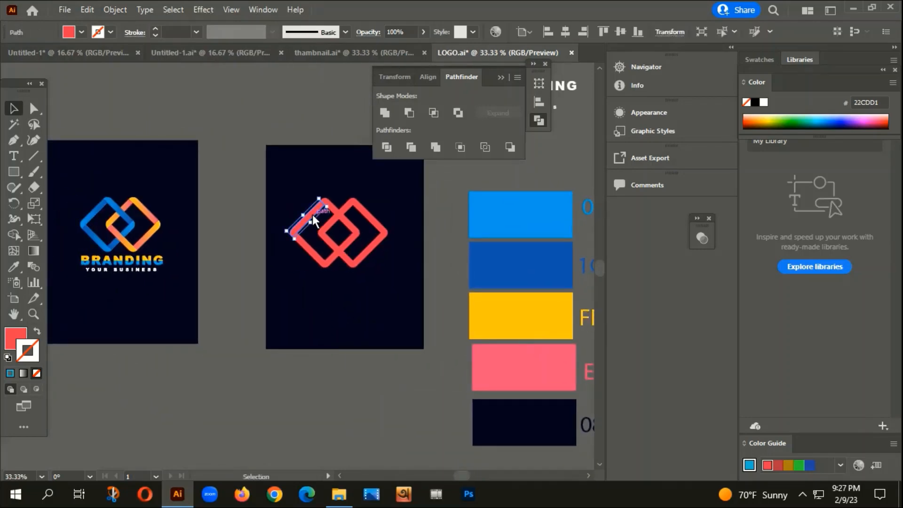
pyautogui.moveTo(371, 281); pyautogui.dragTo(348, 307)
pyautogui.click(24, 371)
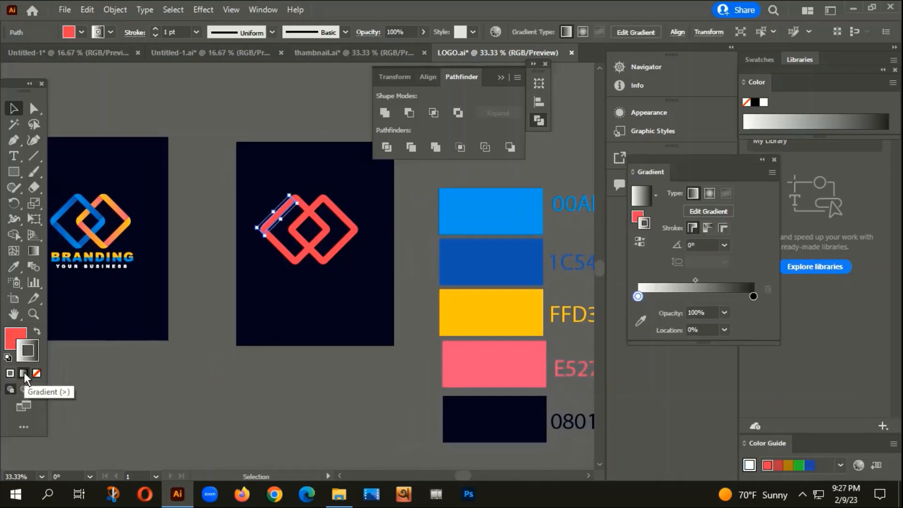
# Color the gradient's end stop from the light blue swatch and its start stop from the dark blue 1C54AB swatch
pyautogui.click(753, 296)
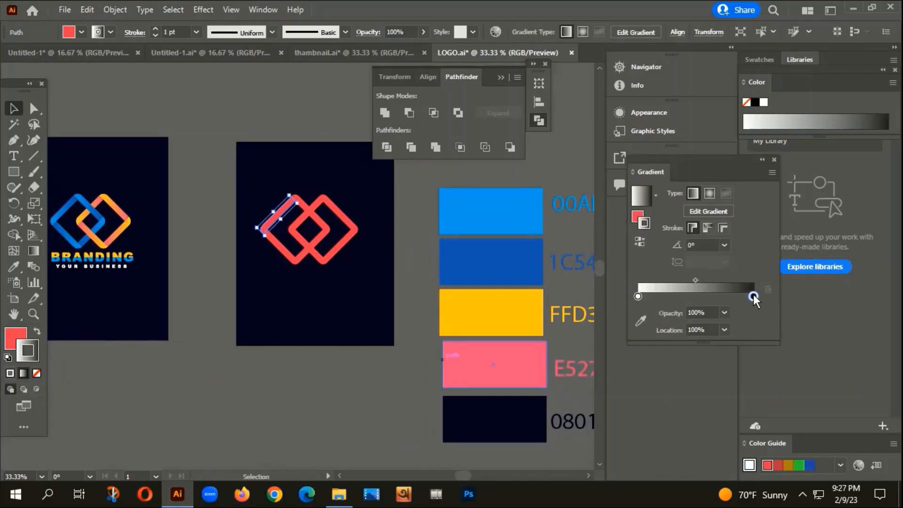
pyautogui.click(13, 266)
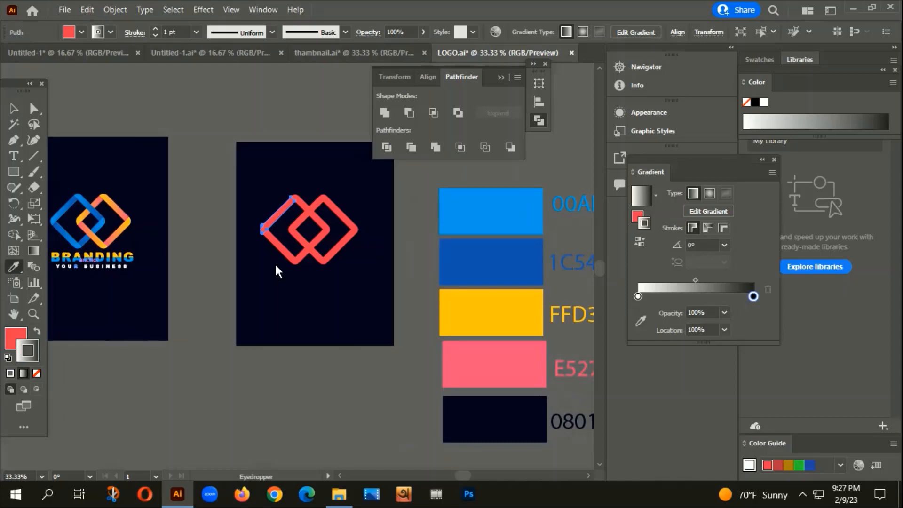
pyautogui.click(481, 207)
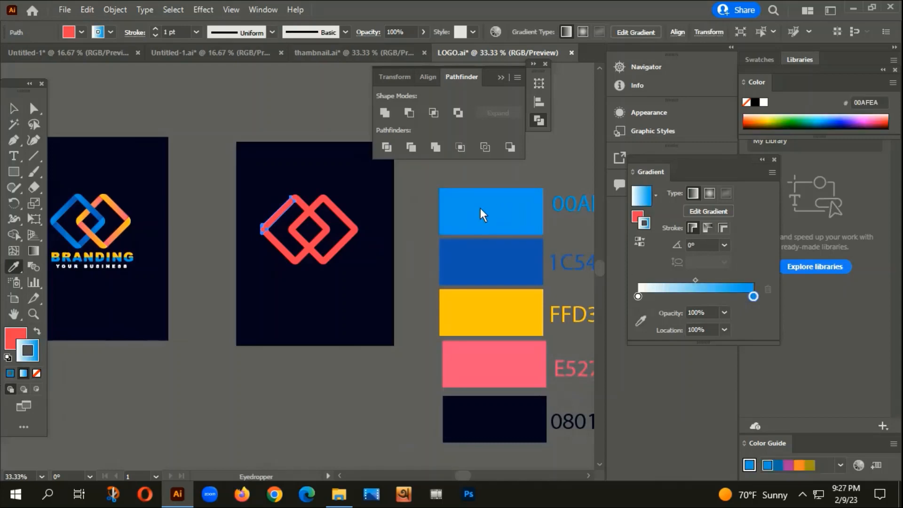
pyautogui.click(638, 296)
pyautogui.click(477, 263)
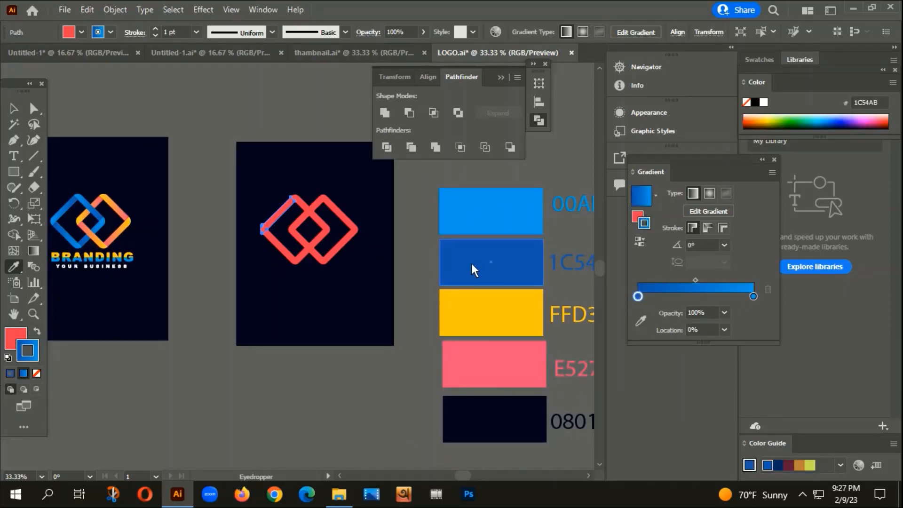
# Swap the side's fill and stroke so the blue gradient fills it, remove the stroke, and deselect the piece
pyautogui.scroll(3, 268, 219)
pyautogui.scroll(-2, 271, 219)
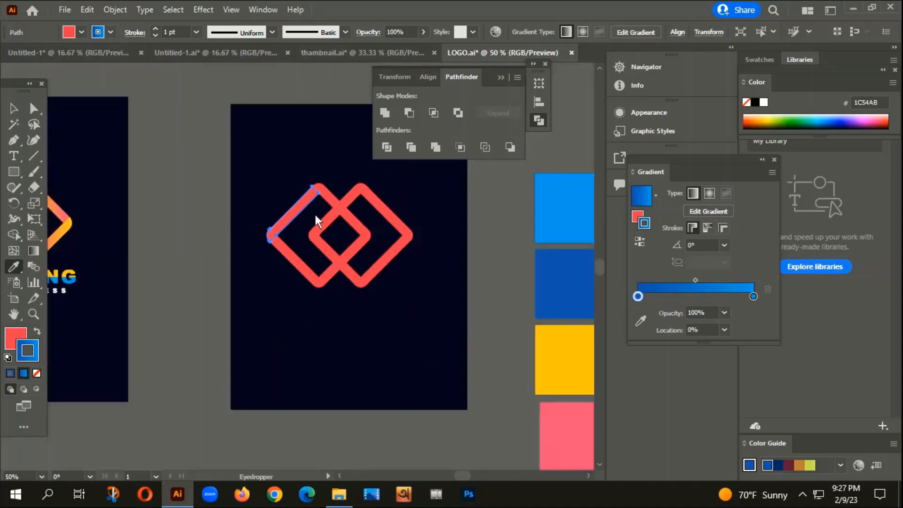
pyautogui.click(37, 330)
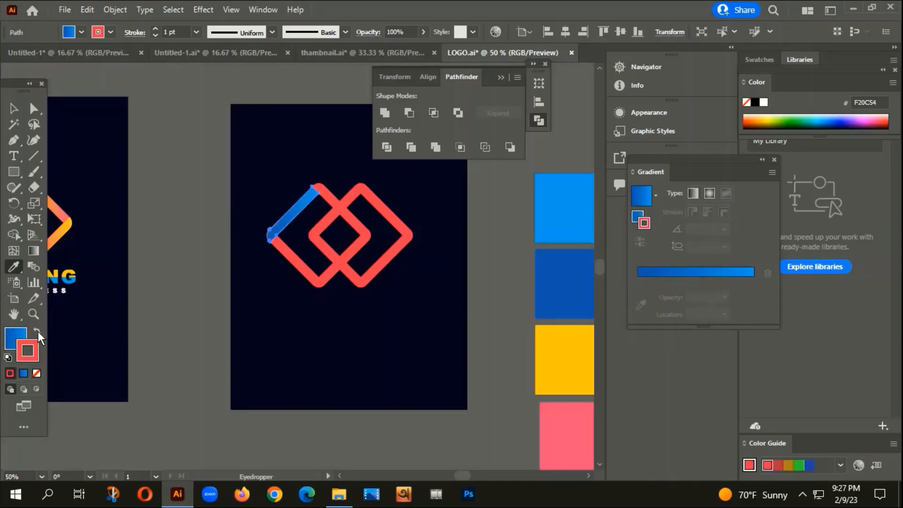
pyautogui.click(37, 373)
pyautogui.click(9, 342)
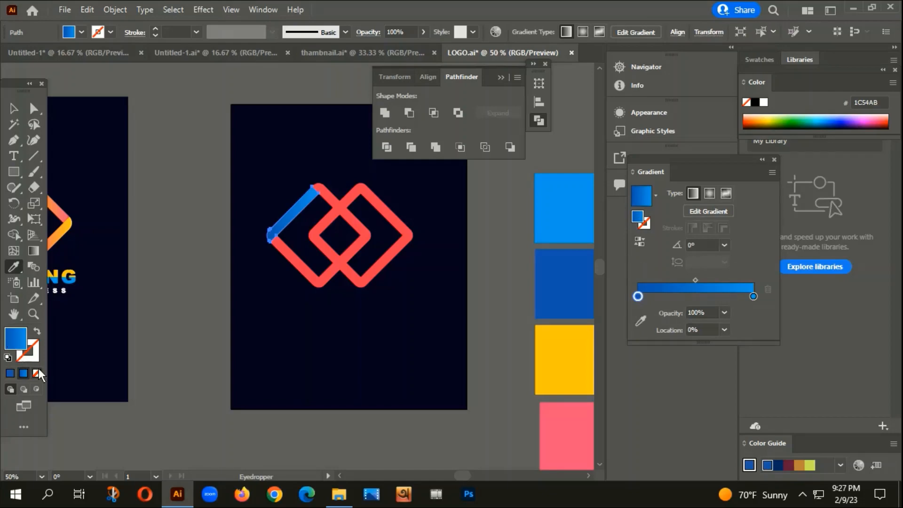
pyautogui.hotkey('ctrl', '1')
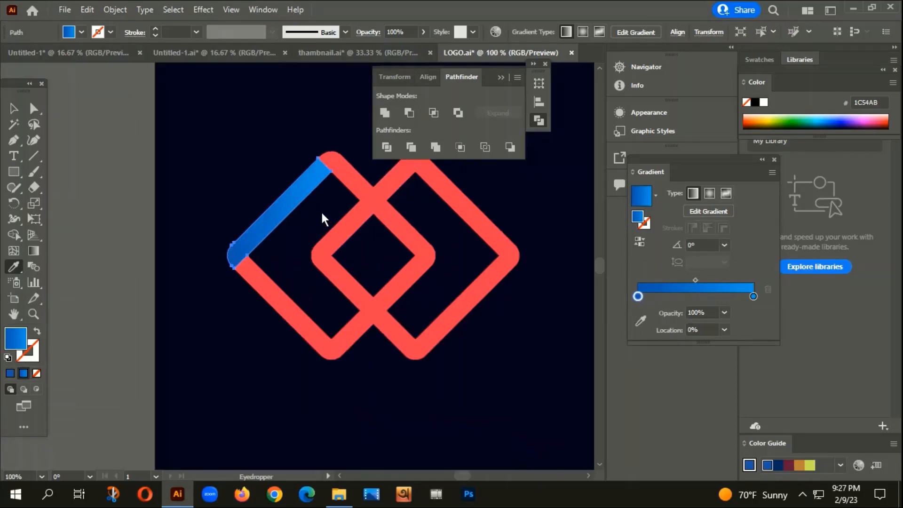
pyautogui.click(14, 109)
pyautogui.click(91, 137)
# Copy the blue gradient fill onto the left diamond's other three sides with the Eyedropper
pyautogui.hotkey('ctrl', '-')
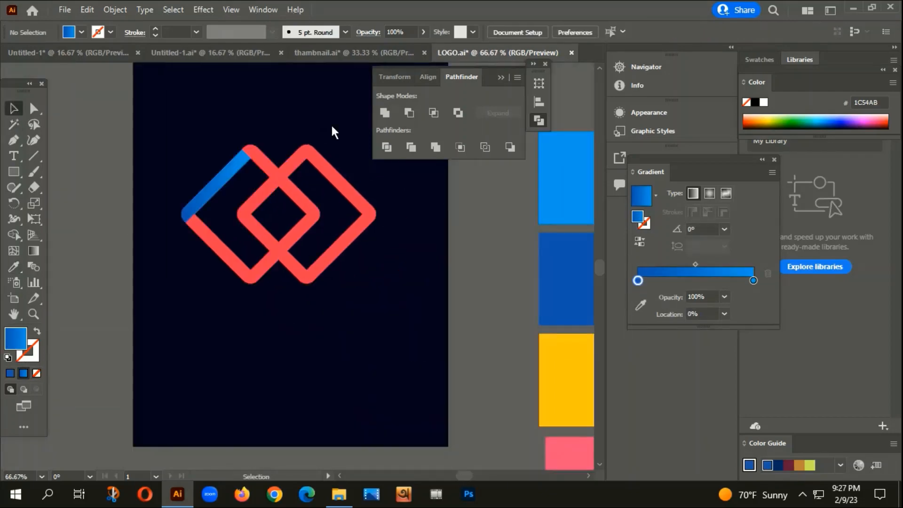
pyautogui.click(261, 162)
pyautogui.keyDown('shift'); pyautogui.click(266, 252); pyautogui.keyUp('shift')
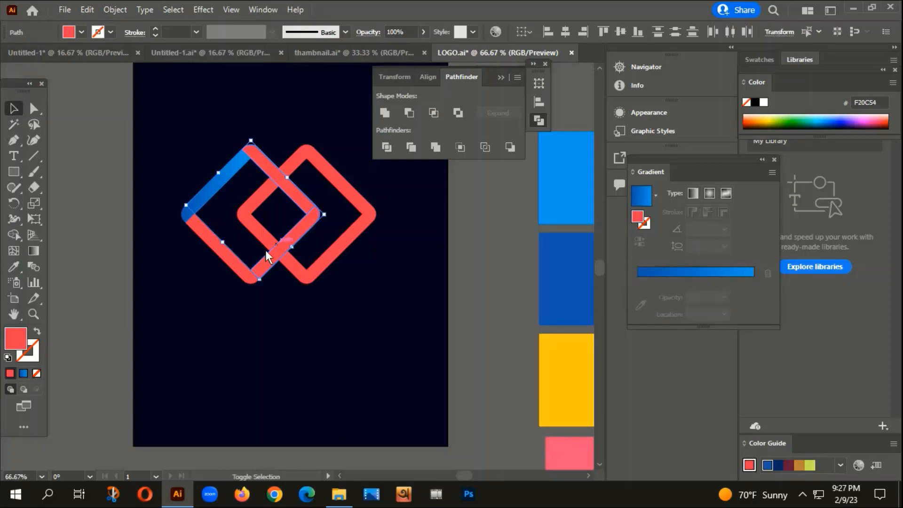
pyautogui.hotkey('ctrl', 'j')
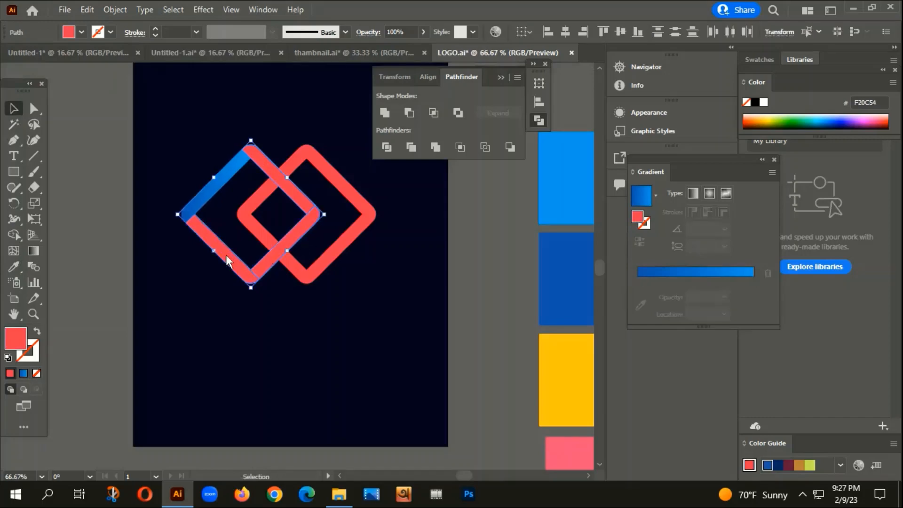
pyautogui.press('i')
pyautogui.click(205, 191)
pyautogui.click(14, 108)
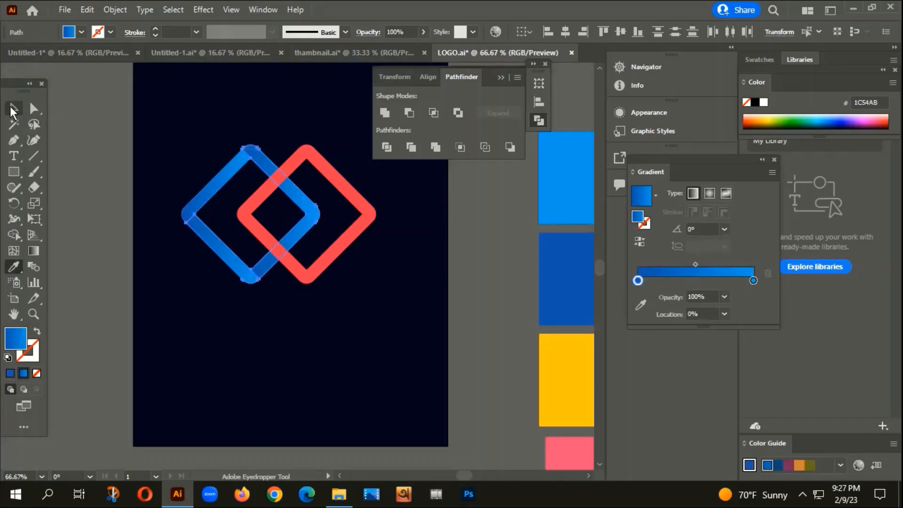
pyautogui.click(82, 141)
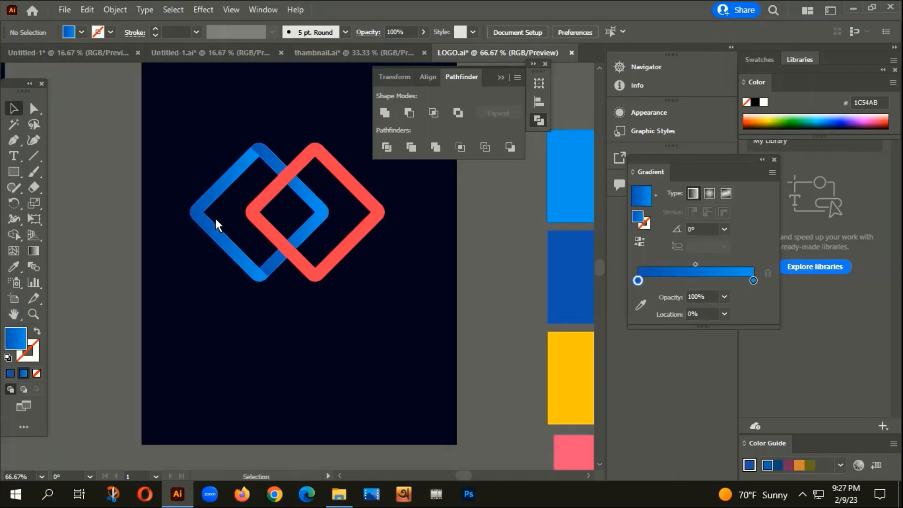
# Reverse the gradient on the left diamond's upper-right, lower-right and lower-left sides together
pyautogui.scroll(1, 215, 218)
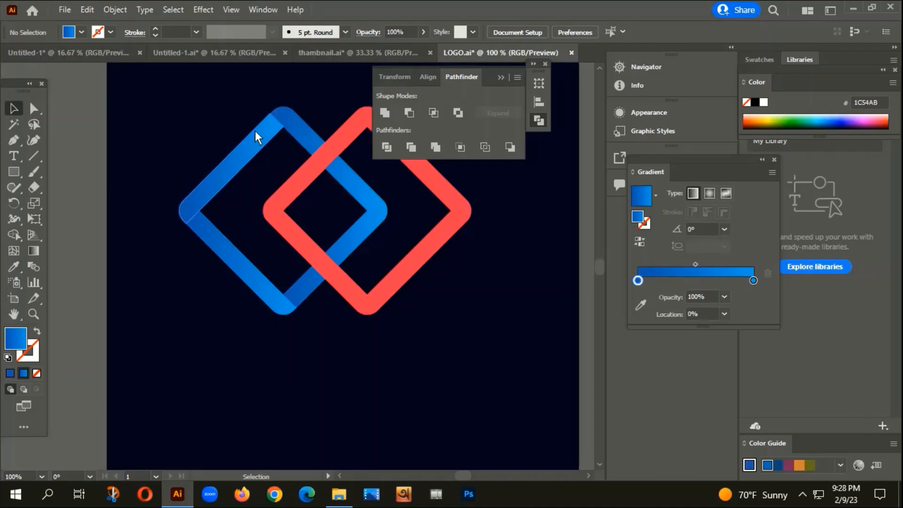
pyautogui.scroll(-2, 255, 131)
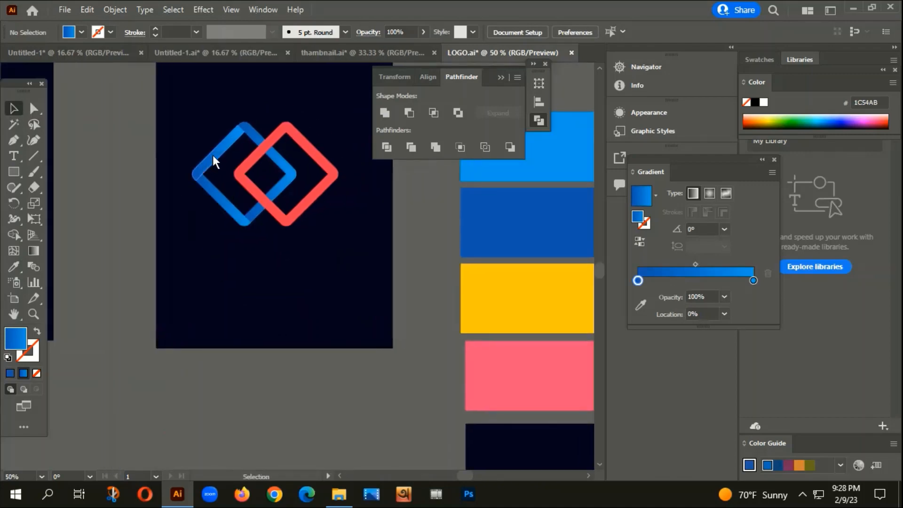
pyautogui.click(213, 161)
pyautogui.click(198, 222)
pyautogui.click(227, 204)
pyautogui.keyDown('shift'); pyautogui.click(277, 190); pyautogui.keyUp('shift')
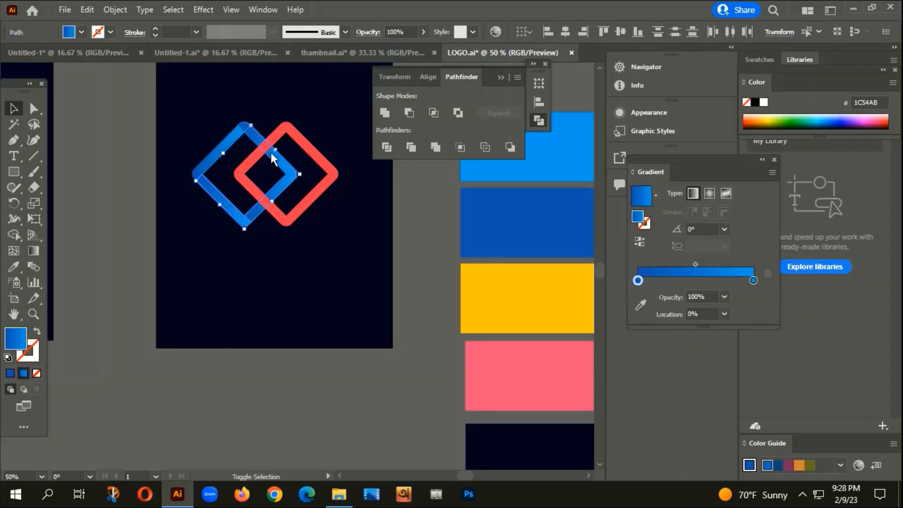
pyautogui.press('Up')
pyautogui.press('Left')
pyautogui.click(642, 243)
pyautogui.click(346, 306)
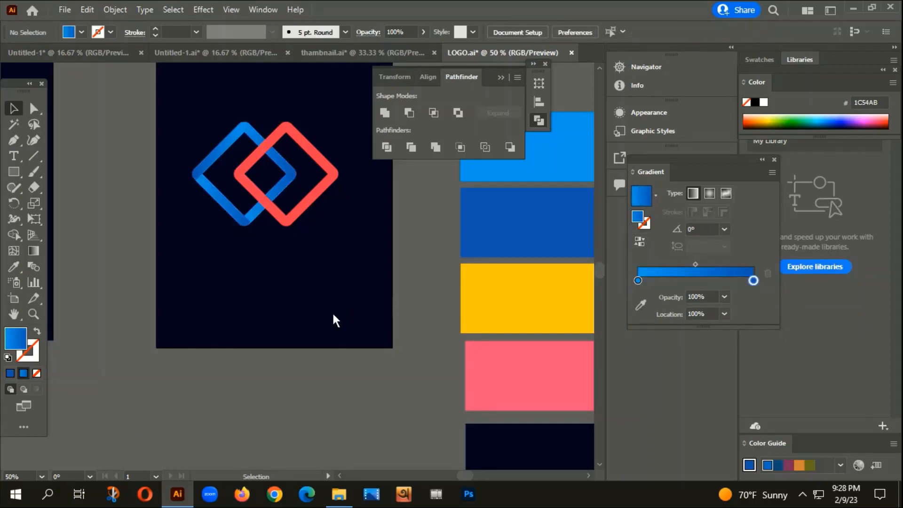
# Reverse the gradient on the left diamond's lower-left side and on its upper-left side
pyautogui.moveTo(307, 325); pyautogui.dragTo(272, 335)
pyautogui.scroll(2, 210, 163)
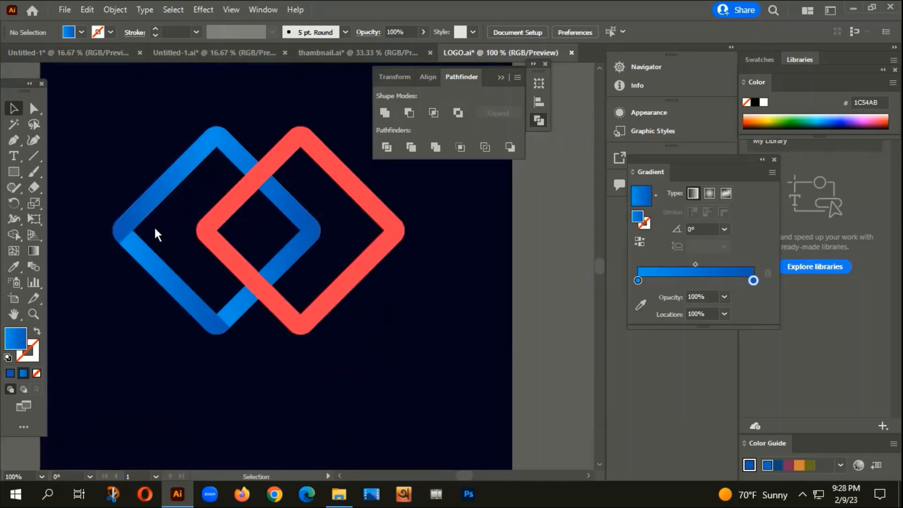
pyautogui.moveTo(175, 248); pyautogui.dragTo(168, 223)
pyautogui.scroll(1, 104, 187)
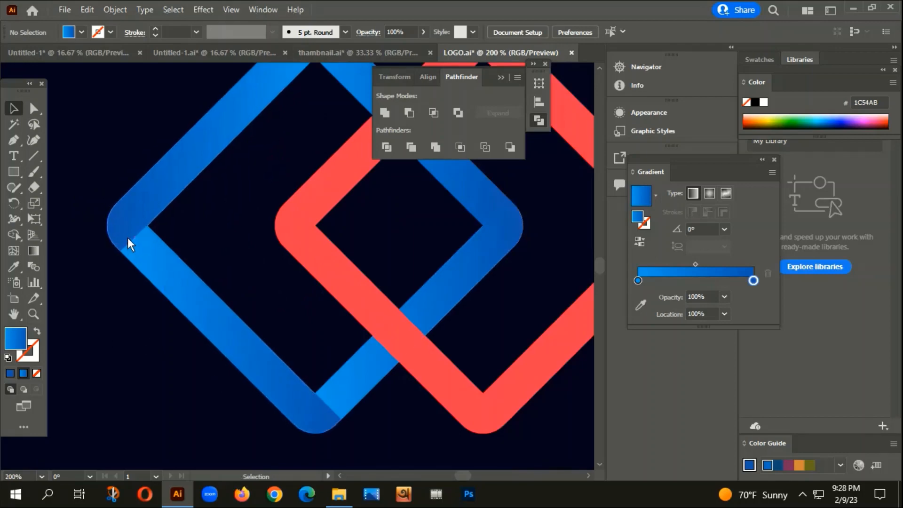
pyautogui.click(157, 273)
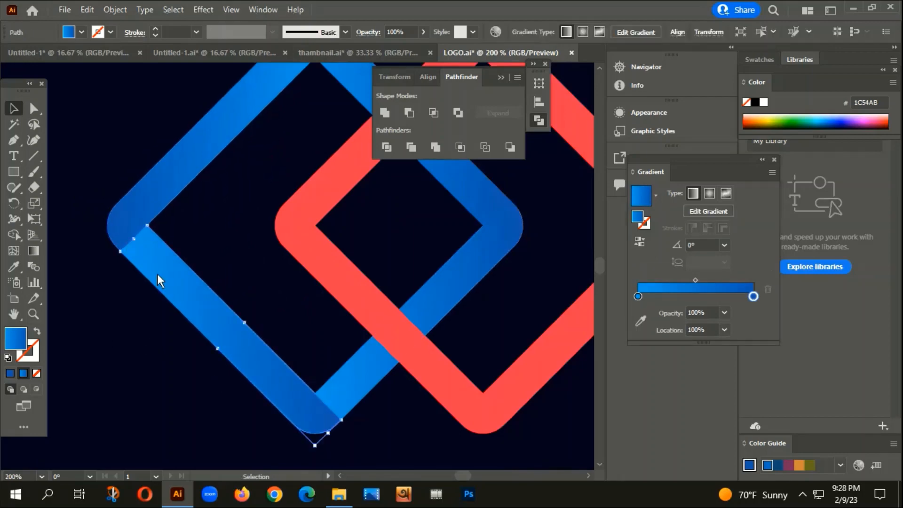
pyautogui.click(639, 243)
pyautogui.click(180, 396)
pyautogui.hscroll(2, 170, 401)
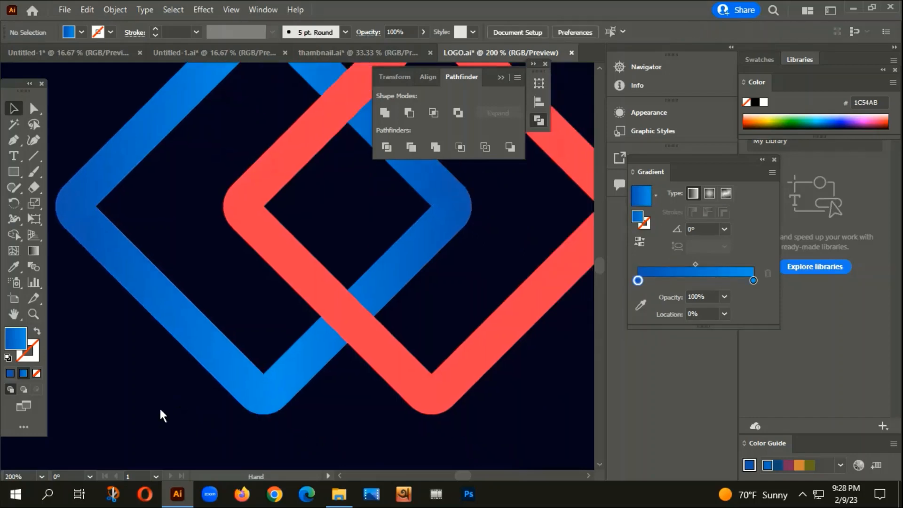
pyautogui.click(141, 146)
pyautogui.click(639, 244)
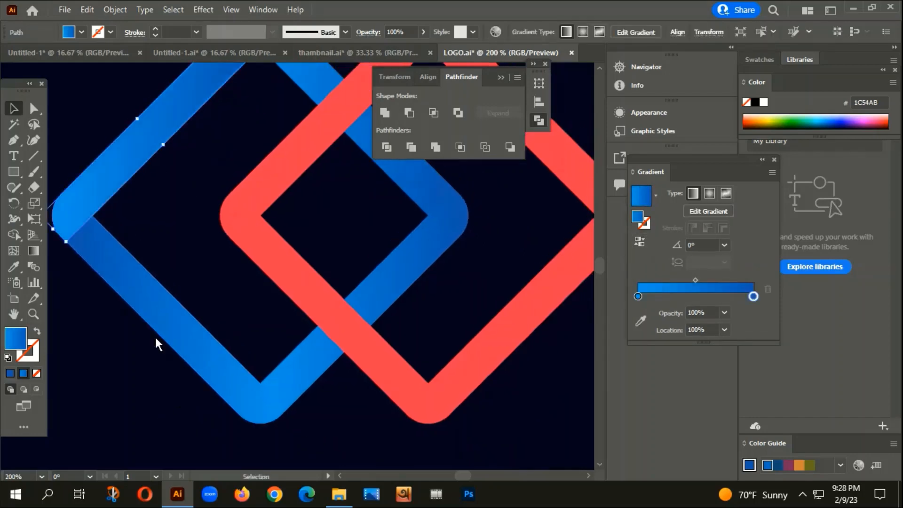
pyautogui.click(167, 249)
# Reverse the gradient on the left diamond's lower-right side
pyautogui.hotkey('ctrl', '-')
pyautogui.hscroll(2, 141, 320)
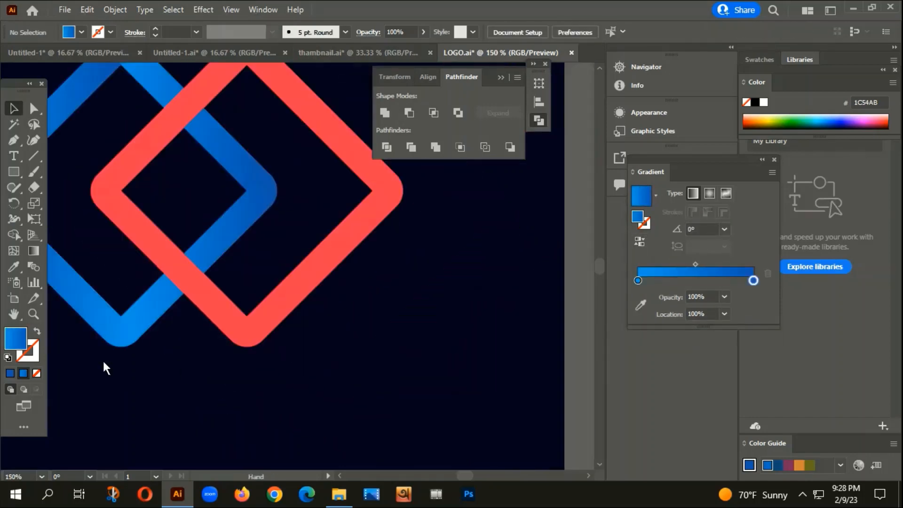
pyautogui.click(233, 240)
pyautogui.hscroll(-2, 284, 260)
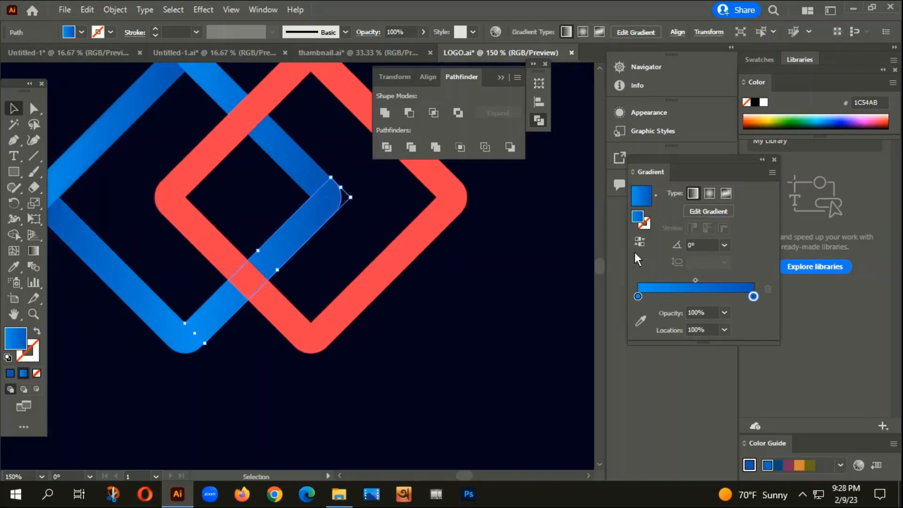
pyautogui.click(639, 242)
pyautogui.click(232, 433)
pyautogui.scroll(3, 263, 330)
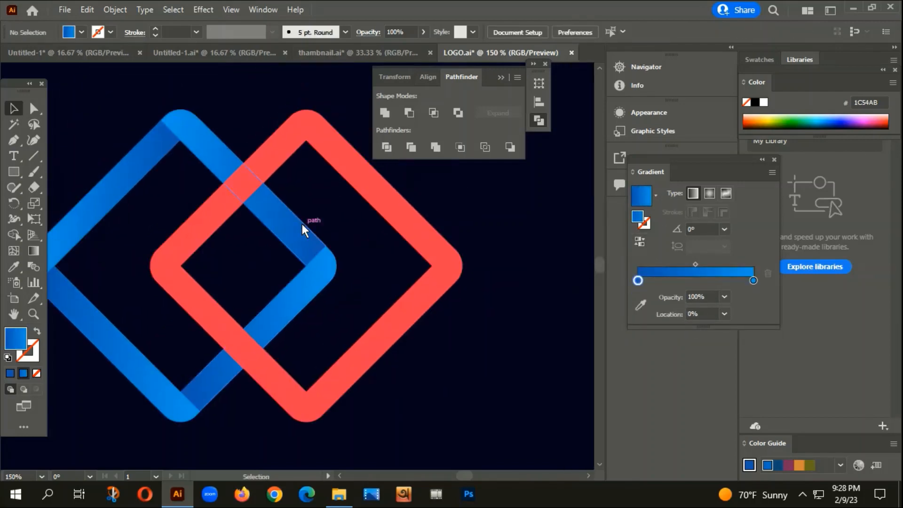
pyautogui.scroll(-1, 290, 230)
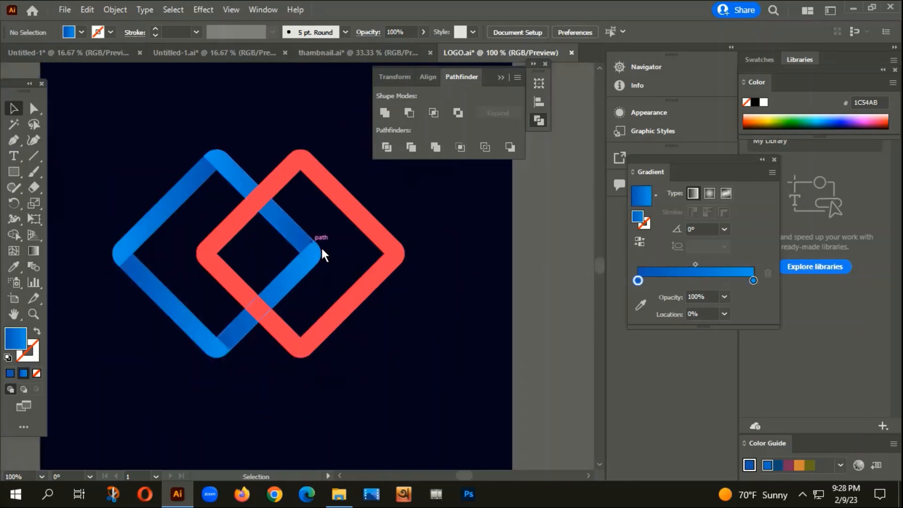
pyautogui.scroll(3, 118, 324)
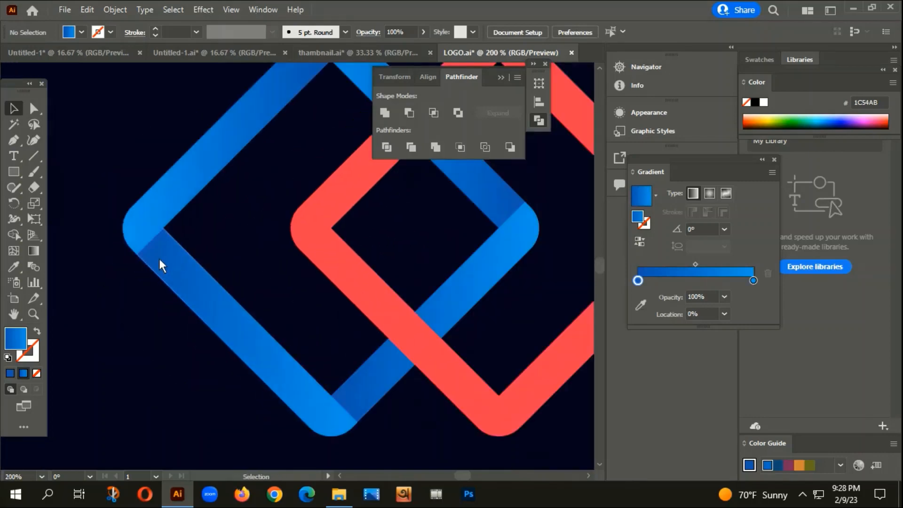
pyautogui.scroll(-3, 120, 335)
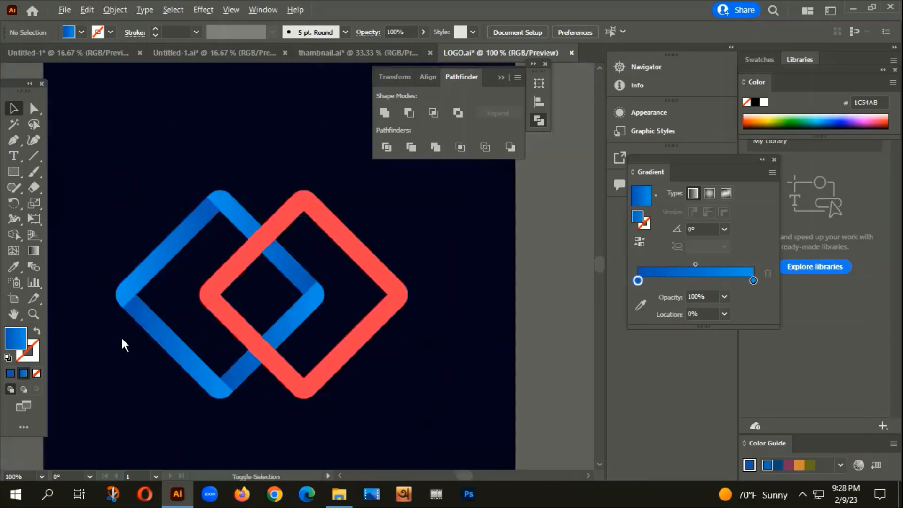
pyautogui.scroll(-1, 320, 404)
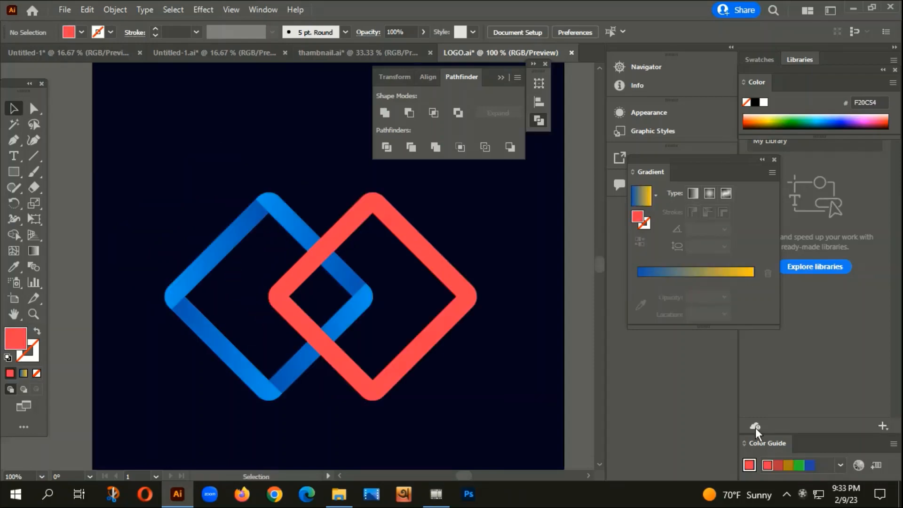
# Select all four sides of the right diamond and apply a linear gradient fill
pyautogui.scroll(-3, 365, 356)
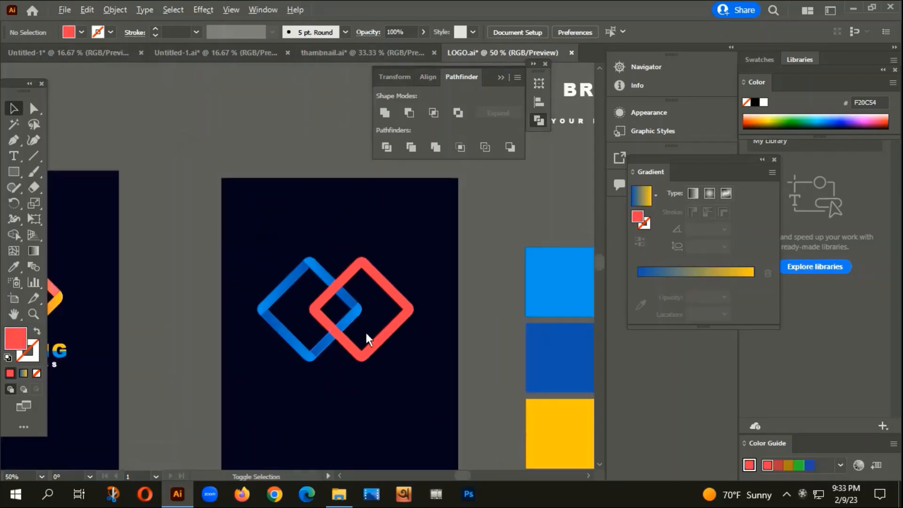
pyautogui.scroll(-1, 284, 304)
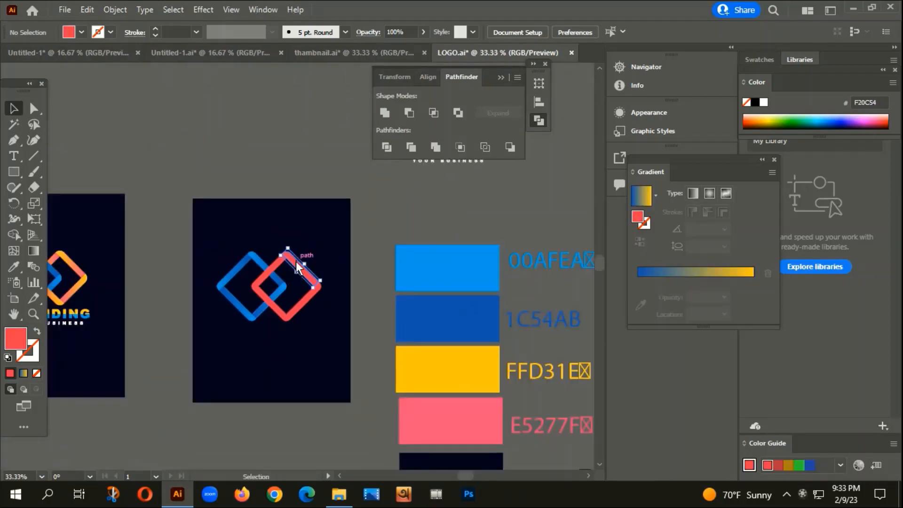
pyautogui.click(297, 267)
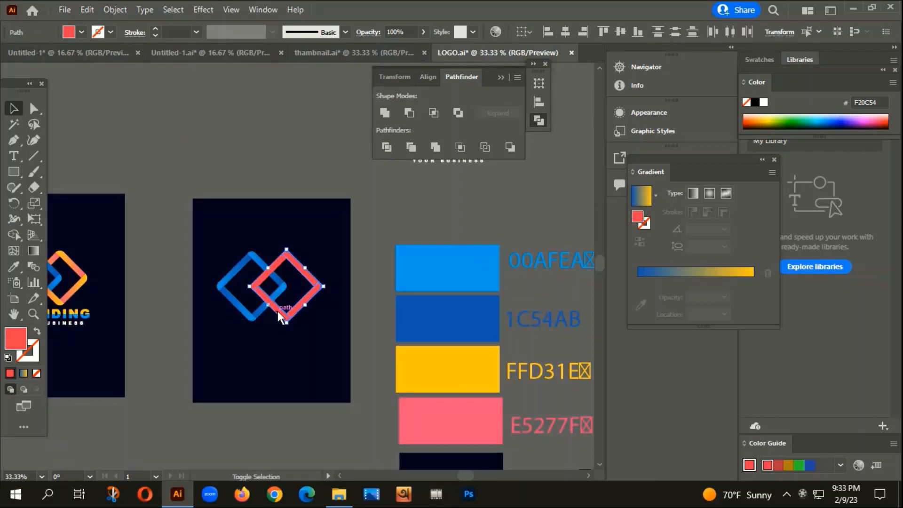
pyautogui.scroll(2, 277, 311)
pyautogui.scroll(-4, 279, 272)
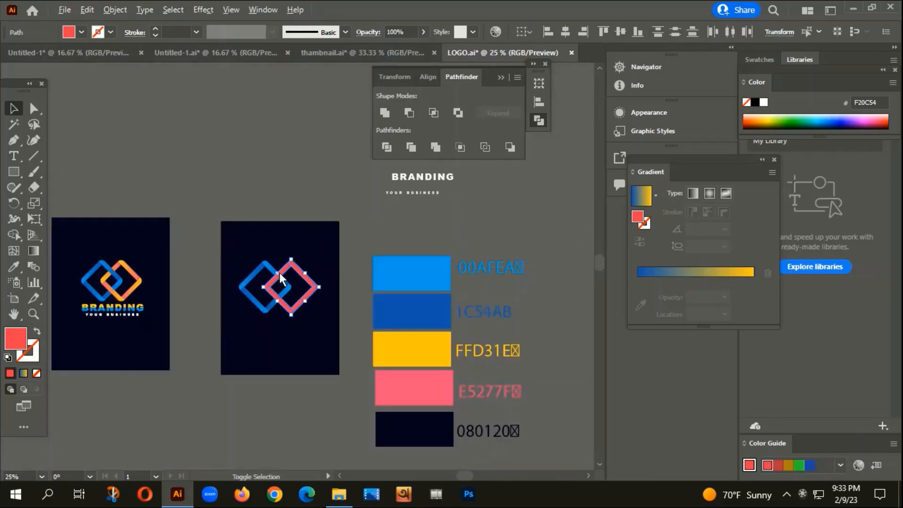
pyautogui.click(23, 373)
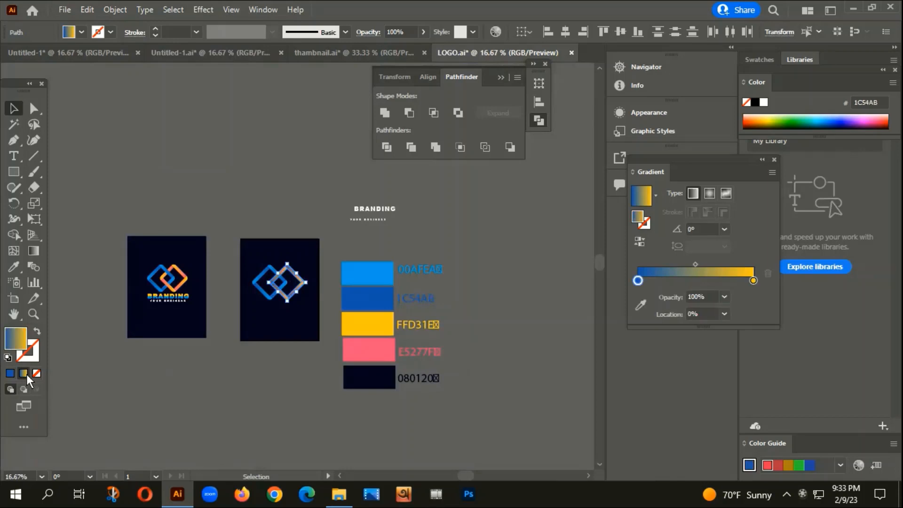
# Recolor the right diamond's gradient from pink E5277F at the start to yellow FFD31E at the end by sampling the palette swatches
pyautogui.scroll(-1, 155, 292)
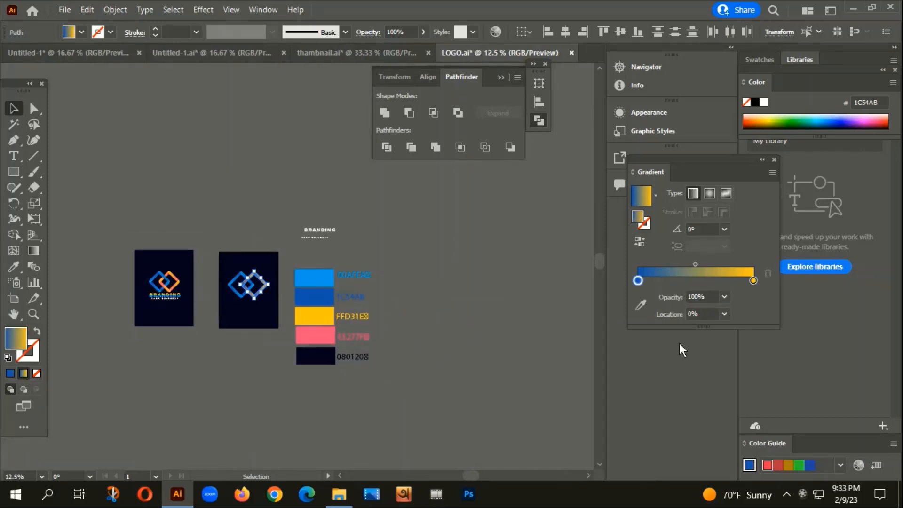
pyautogui.click(753, 281)
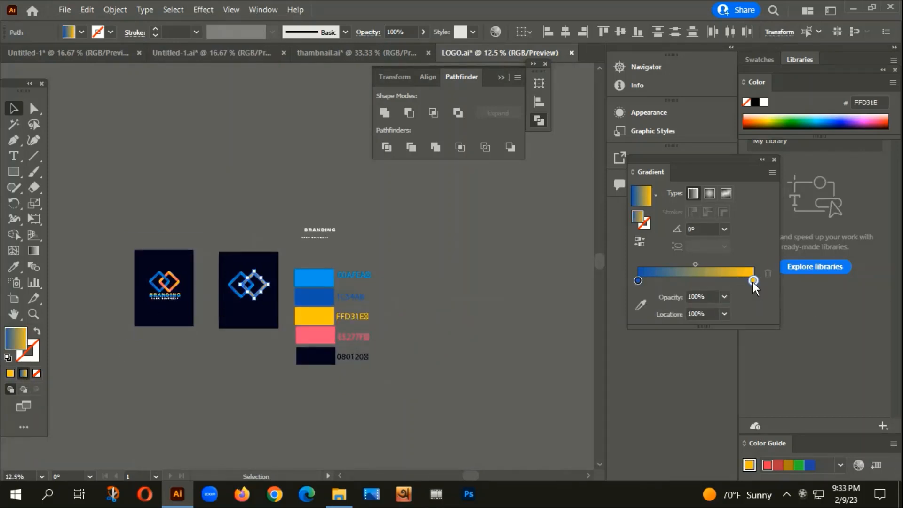
pyautogui.click(9, 267)
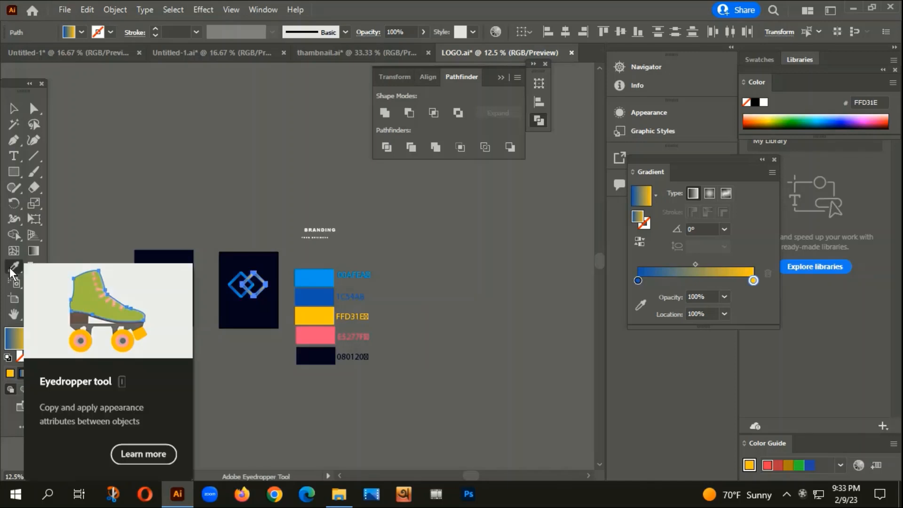
pyautogui.click(323, 320)
pyautogui.click(637, 280)
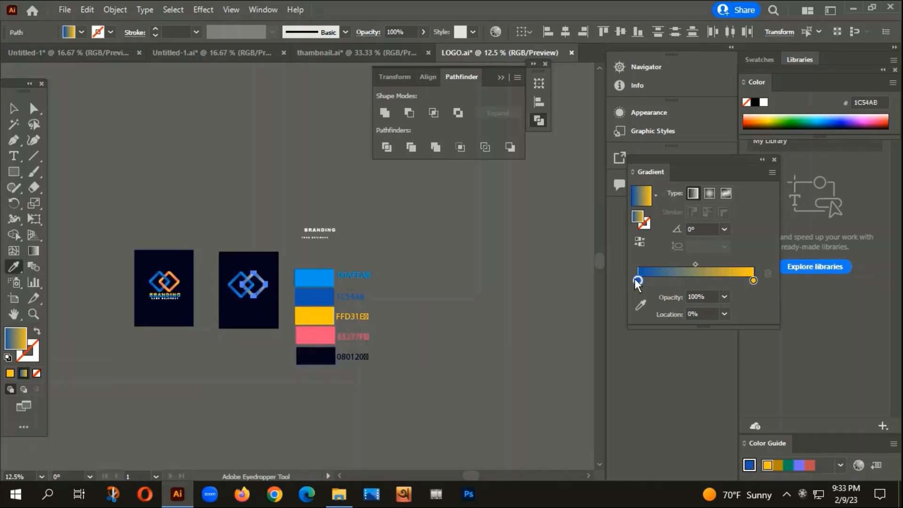
pyautogui.click(299, 333)
pyautogui.scroll(4, 255, 294)
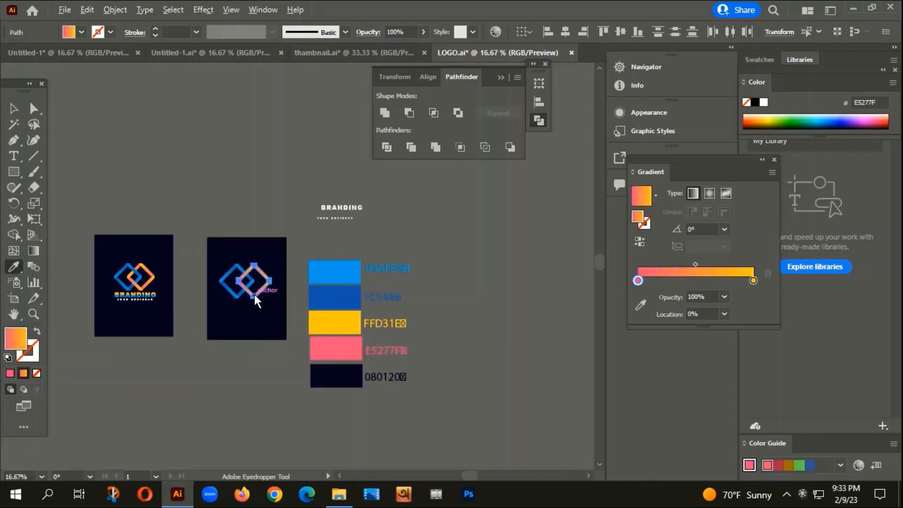
pyautogui.click(13, 109)
pyautogui.click(258, 144)
# Reverse the gradient on the right diamond's upper-left side
pyautogui.scroll(2, 224, 302)
pyautogui.scroll(1, 339, 337)
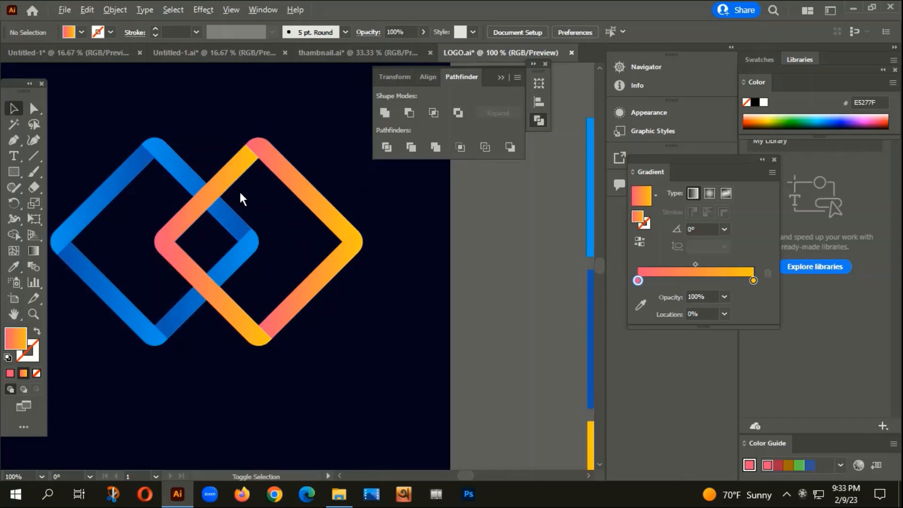
pyautogui.scroll(1, 239, 189)
pyautogui.scroll(-1, 319, 362)
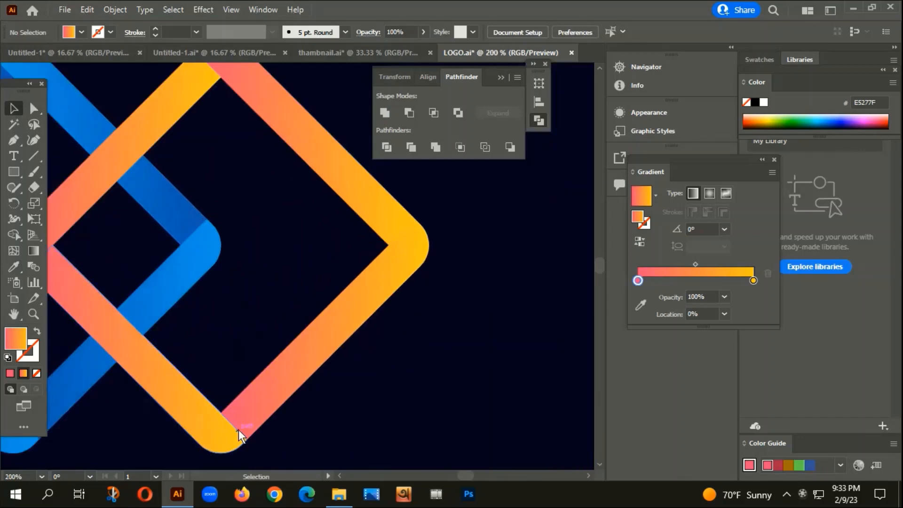
pyautogui.scroll(-1, 264, 418)
pyautogui.scroll(1, 274, 435)
pyautogui.scroll(2, 235, 423)
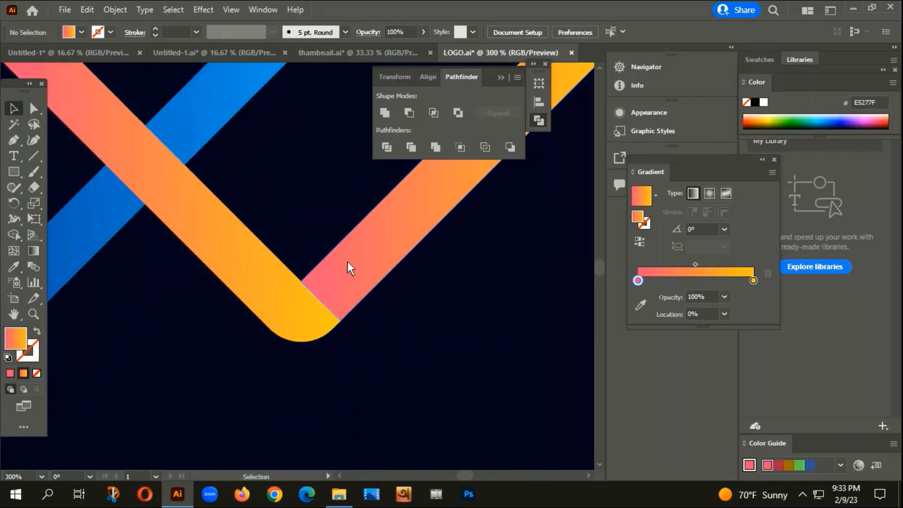
pyautogui.scroll(-2, 372, 343)
pyautogui.scroll(2, 447, 373)
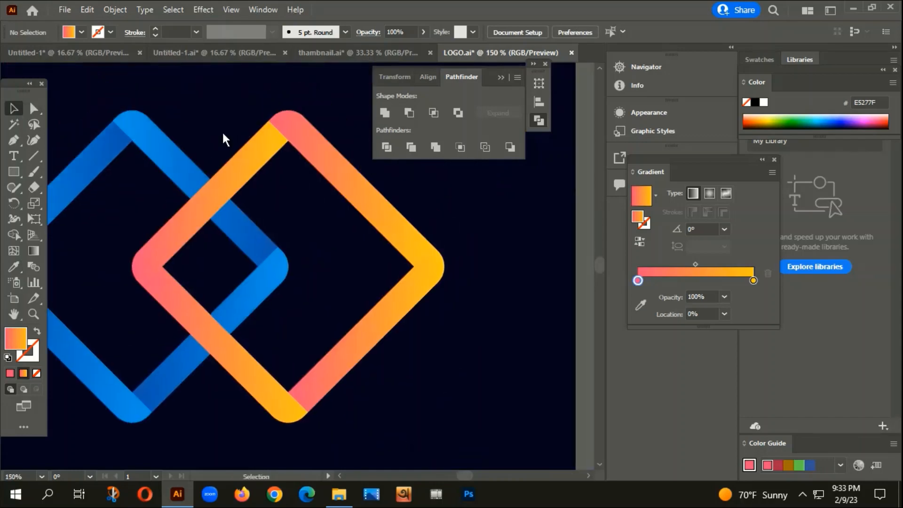
pyautogui.click(246, 172)
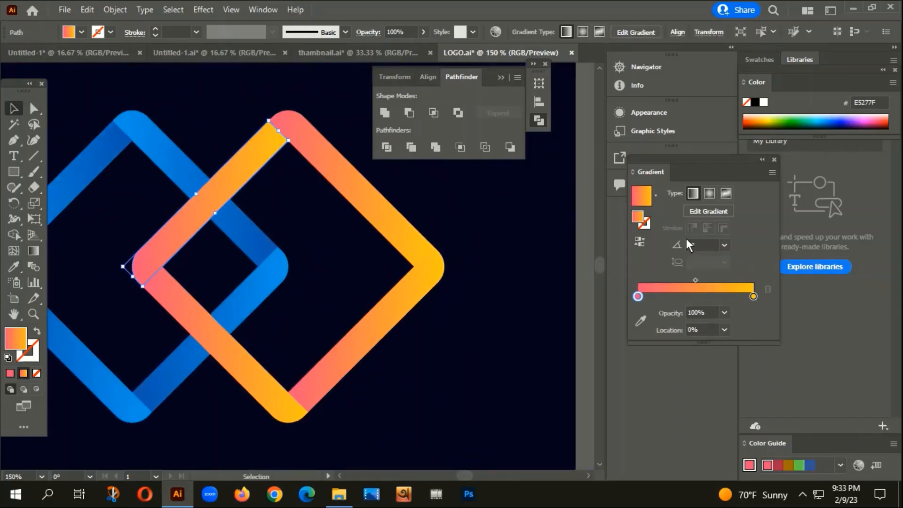
pyautogui.click(640, 242)
pyautogui.click(443, 356)
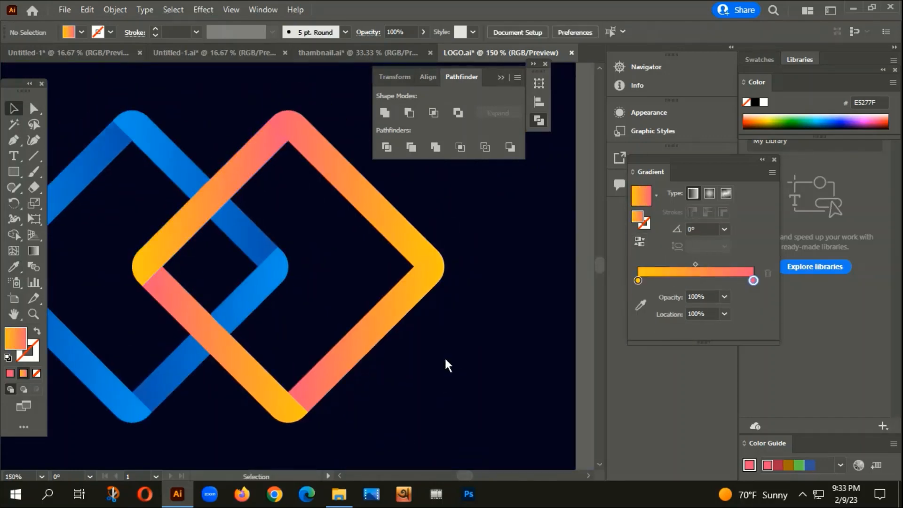
# Reverse the gradient on the right diamond's upper-right side
pyautogui.click(329, 155)
pyautogui.click(639, 241)
pyautogui.click(487, 306)
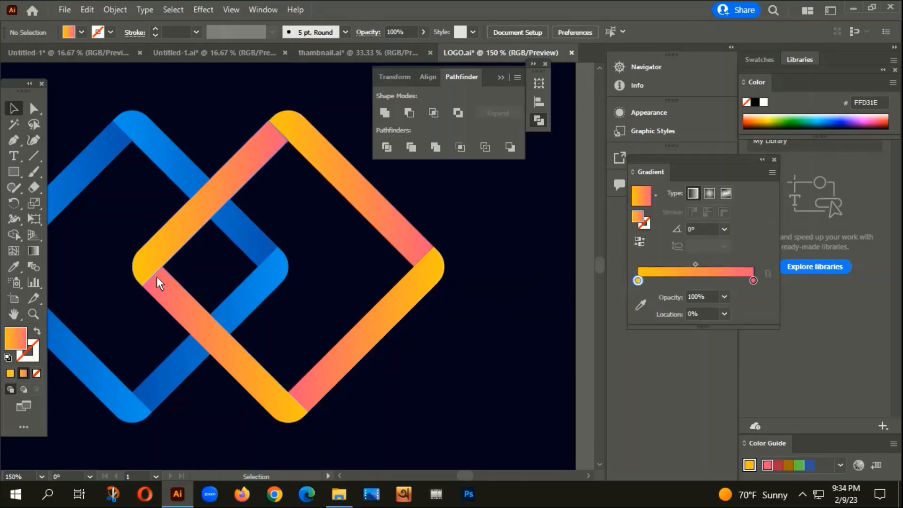
pyautogui.scroll(-4, 350, 343)
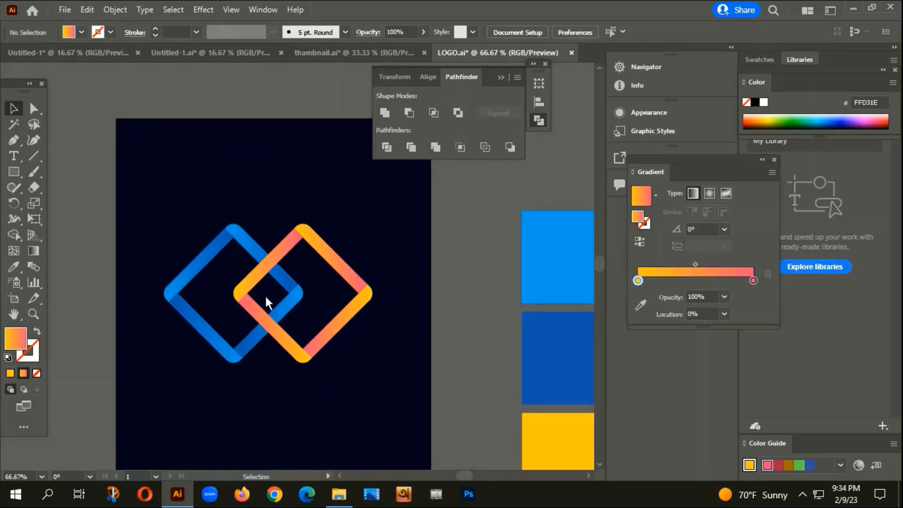
# Cut the right diamond's upper-left side and paste it behind the left diamond's upper-right side to interlock the shapes
pyautogui.scroll(4, 264, 295)
pyautogui.click(248, 280)
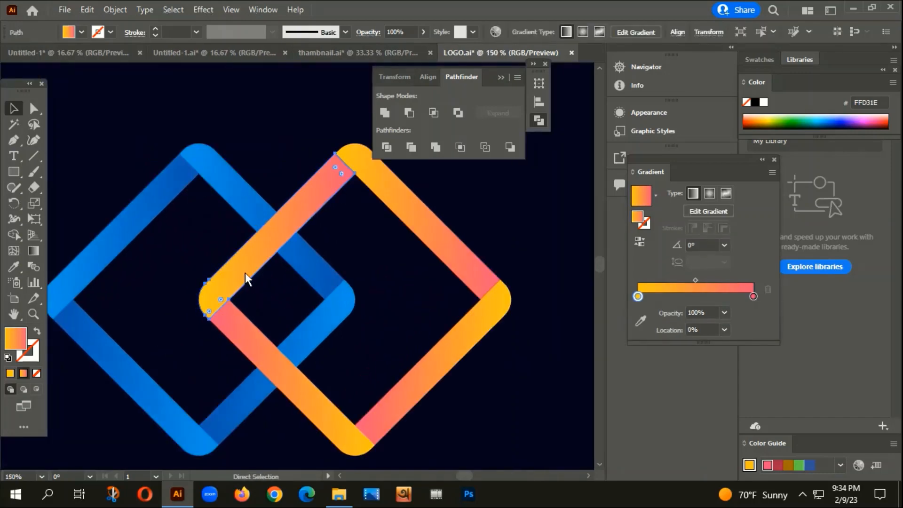
pyautogui.press('Delete')
pyautogui.click(241, 195)
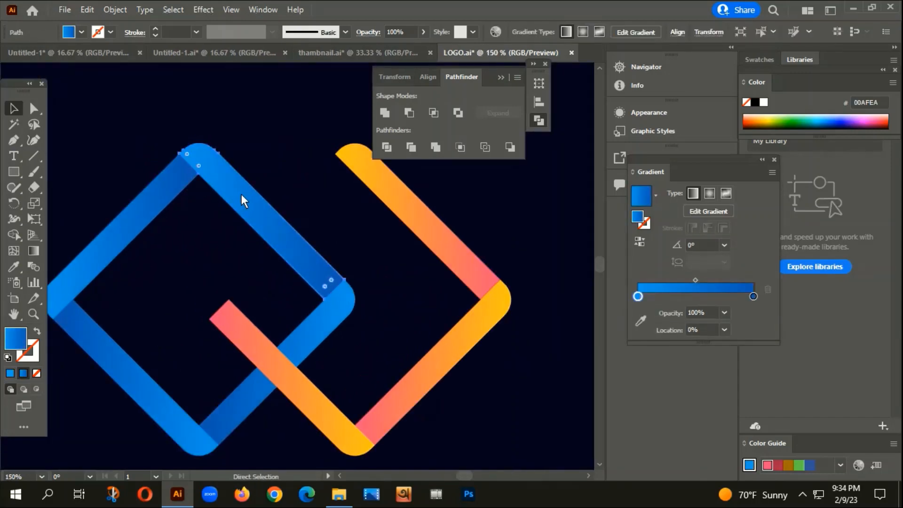
pyautogui.hotkey('ctrl', 'z')
pyautogui.click(255, 152)
pyautogui.hotkey('ctrl', '0')
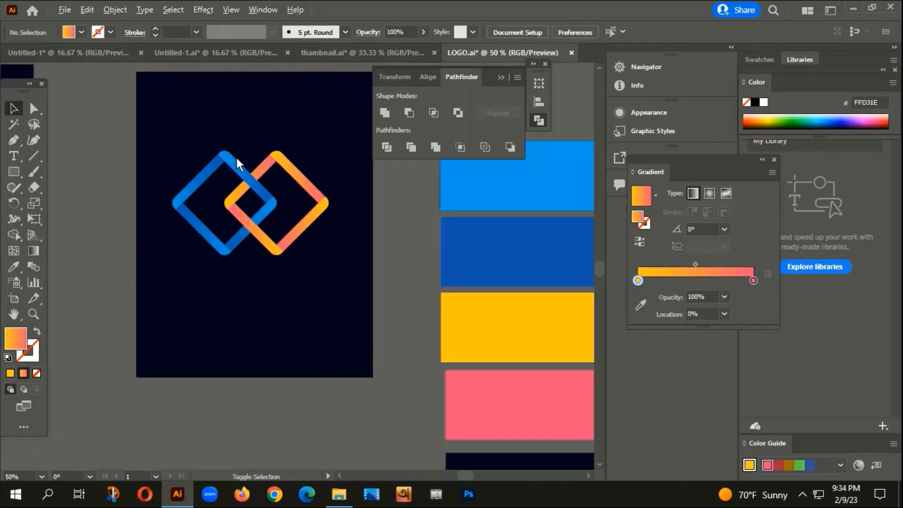
# Group all sides of both diamonds and move the group slightly to the right on the artboard
pyautogui.moveTo(346, 357); pyautogui.dragTo(244, 134)
pyautogui.rightClick(243, 134)
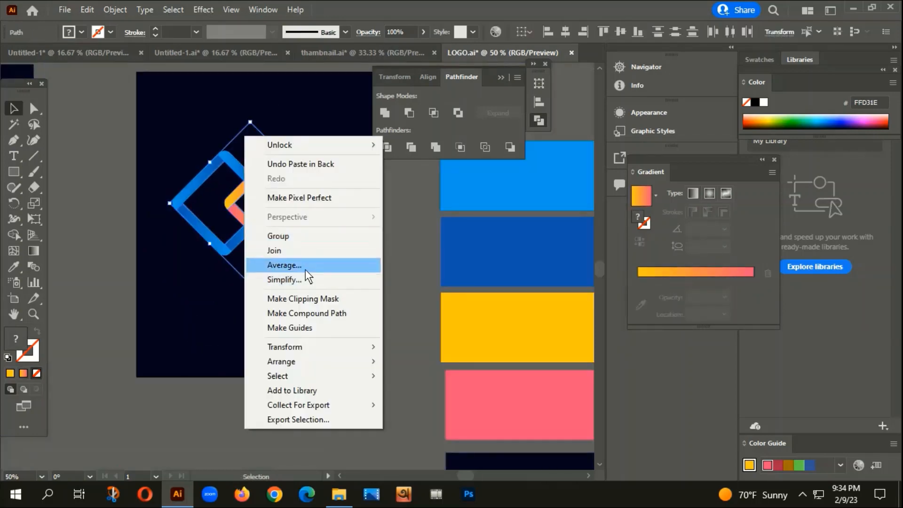
pyautogui.click(282, 236)
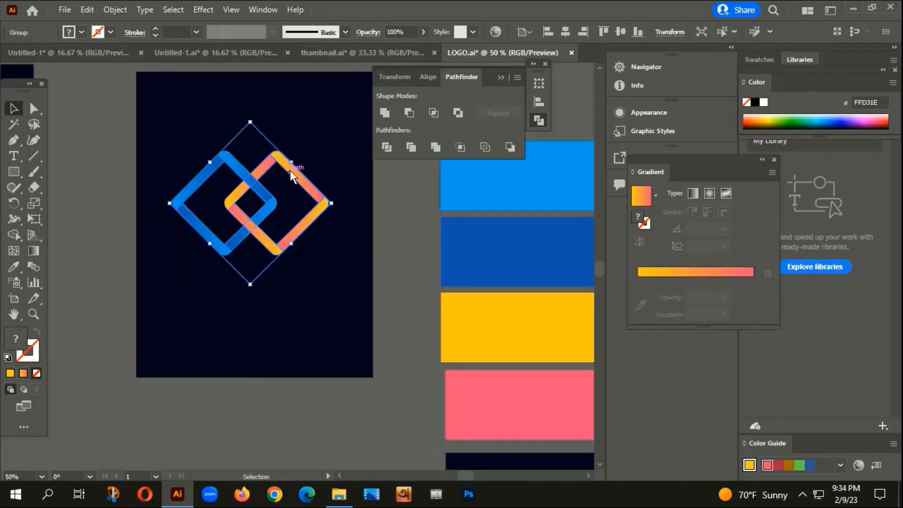
pyautogui.moveTo(289, 170); pyautogui.dragTo(293, 170)
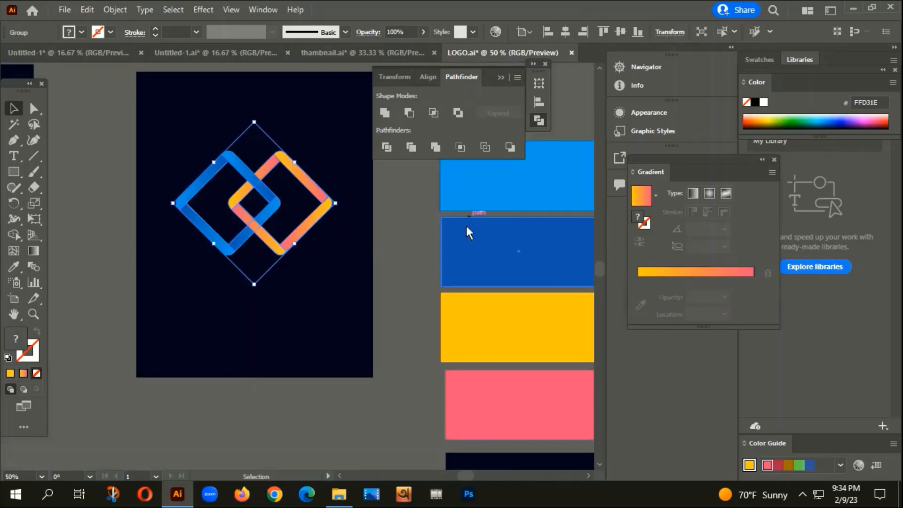
# Place a copy of the white BRANDING text below the diamonds on the artboard and bring it to the front
pyautogui.scroll(-2, 338, 310)
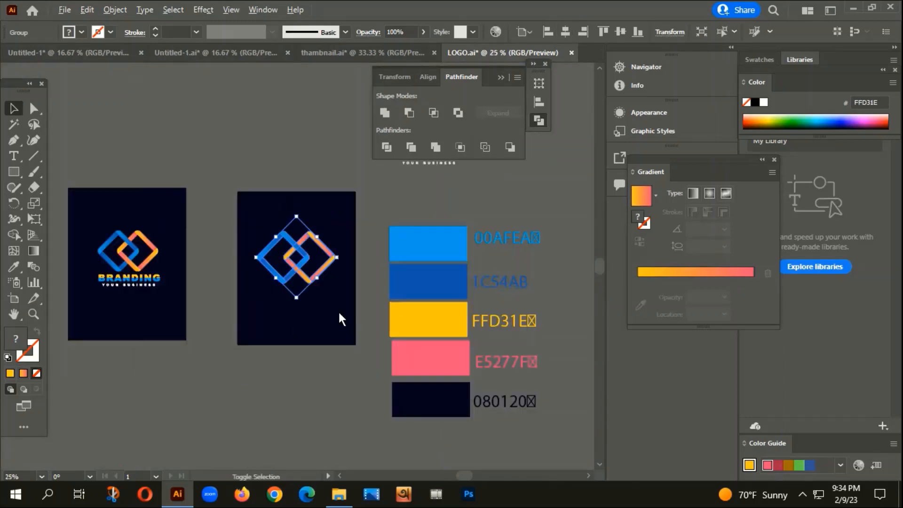
pyautogui.moveTo(329, 346); pyautogui.dragTo(251, 410)
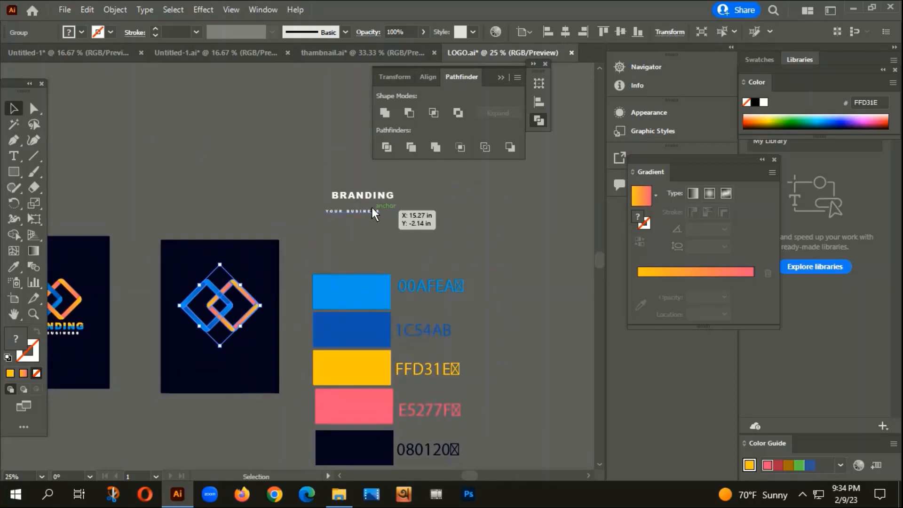
pyautogui.moveTo(374, 194); pyautogui.dragTo(229, 338)
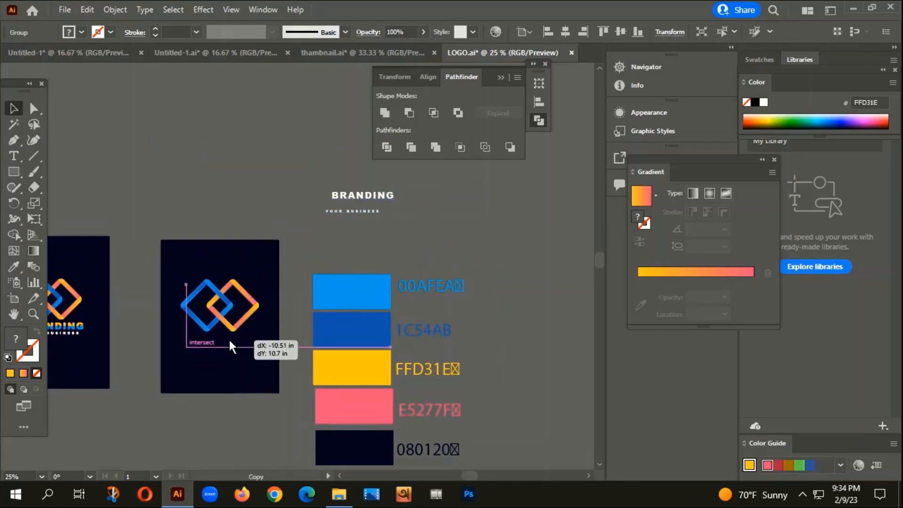
pyautogui.rightClick(228, 337)
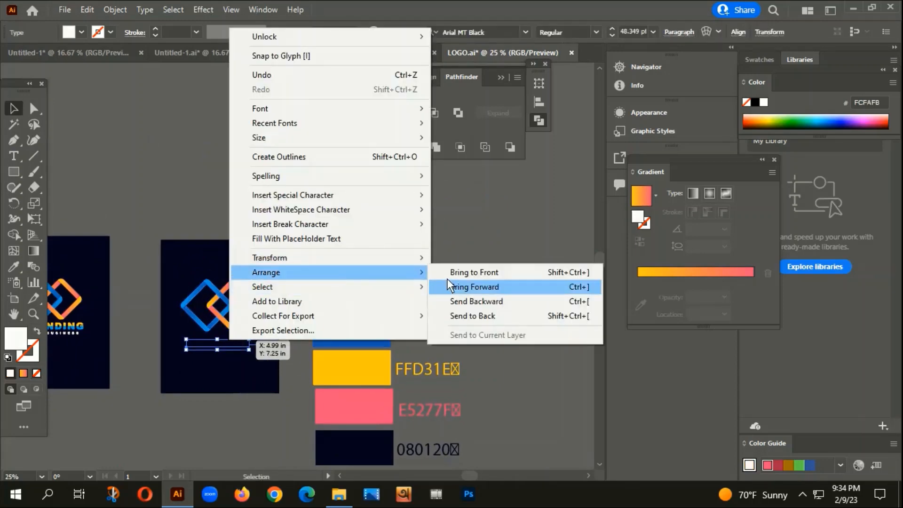
pyautogui.click(449, 268)
pyautogui.click(239, 417)
pyautogui.click(346, 196)
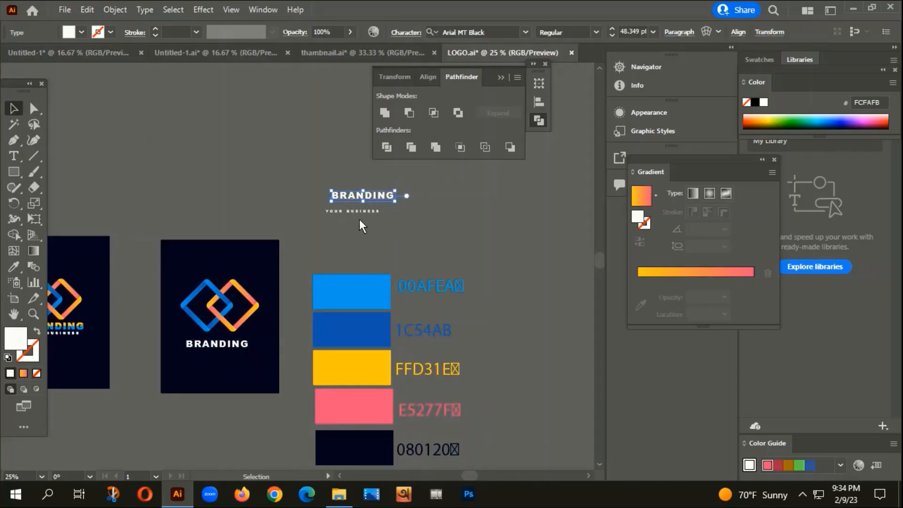
# Check the character settings of the BRANDING text below the diamonds and convert the text to outlines
pyautogui.hscroll(-3, 359, 219)
pyautogui.scroll(-2, 359, 219)
pyautogui.scroll(2, 281, 301)
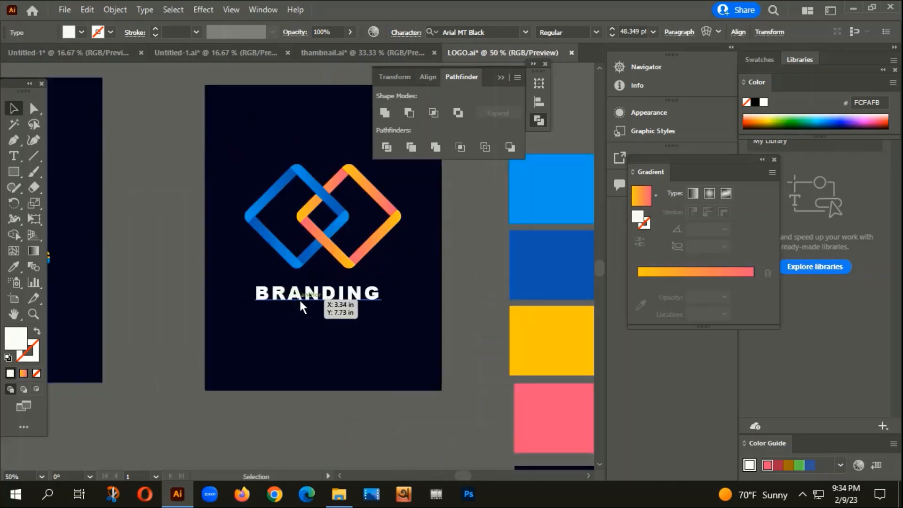
pyautogui.click(302, 302)
pyautogui.scroll(-1, 304, 304)
pyautogui.scroll(2, 305, 305)
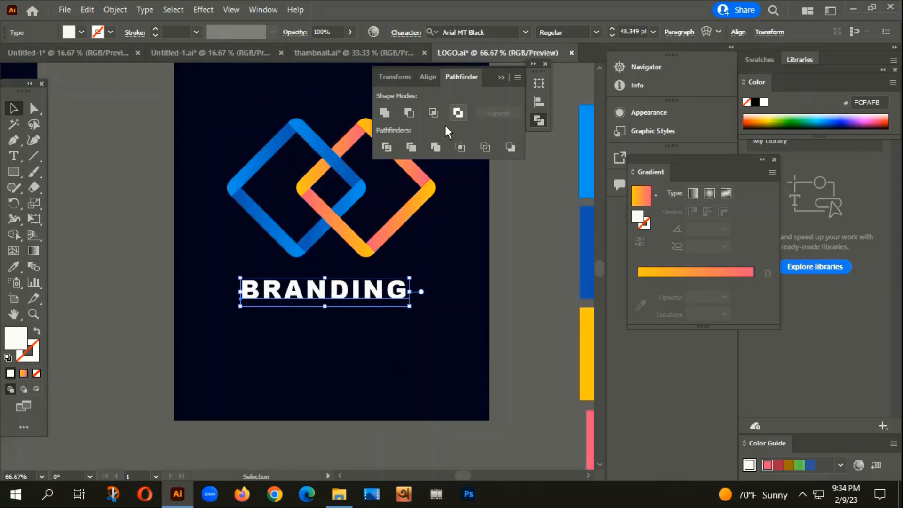
pyautogui.click(407, 33)
pyautogui.click(408, 33)
pyautogui.click(407, 33)
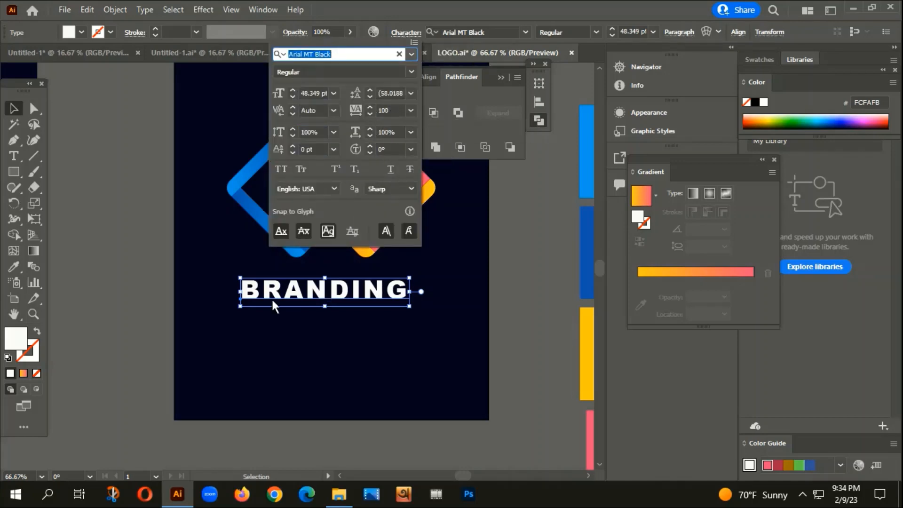
pyautogui.rightClick(342, 298)
pyautogui.click(377, 295)
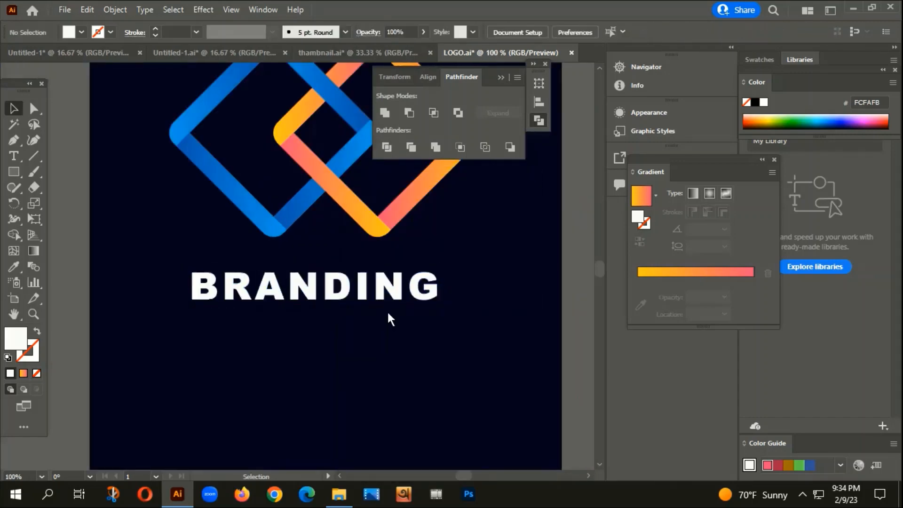
# Enlarge the outlined BRANDING text slightly and center it horizontally on the artboard
pyautogui.click(402, 294)
pyautogui.moveTo(437, 272); pyautogui.dragTo(462, 269)
pyautogui.click(565, 32)
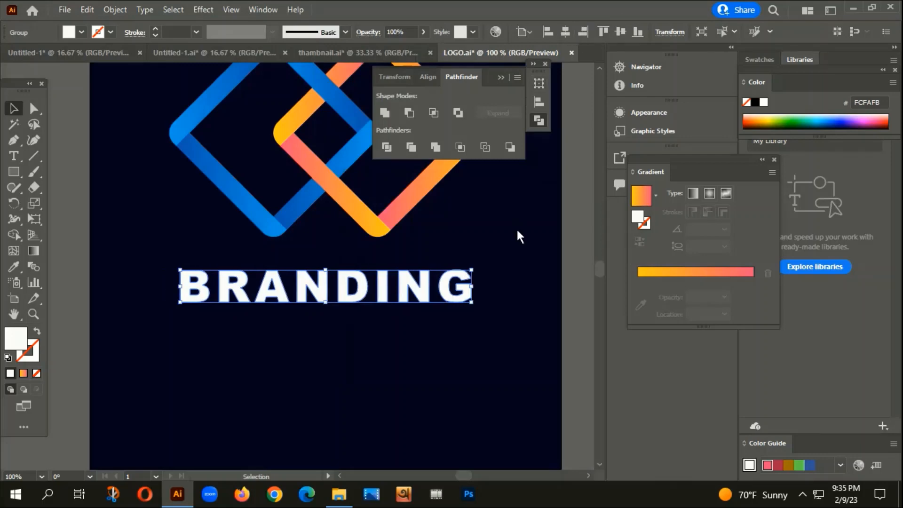
pyautogui.click(516, 228)
# Place a copy of the white YOUR BUSINESS text just below BRANDING on the artboard and bring it to the front
pyautogui.scroll(-4, 461, 247)
pyautogui.moveTo(480, 268); pyautogui.dragTo(335, 308)
pyautogui.moveTo(405, 172); pyautogui.dragTo(274, 324)
pyautogui.rightClick(274, 324)
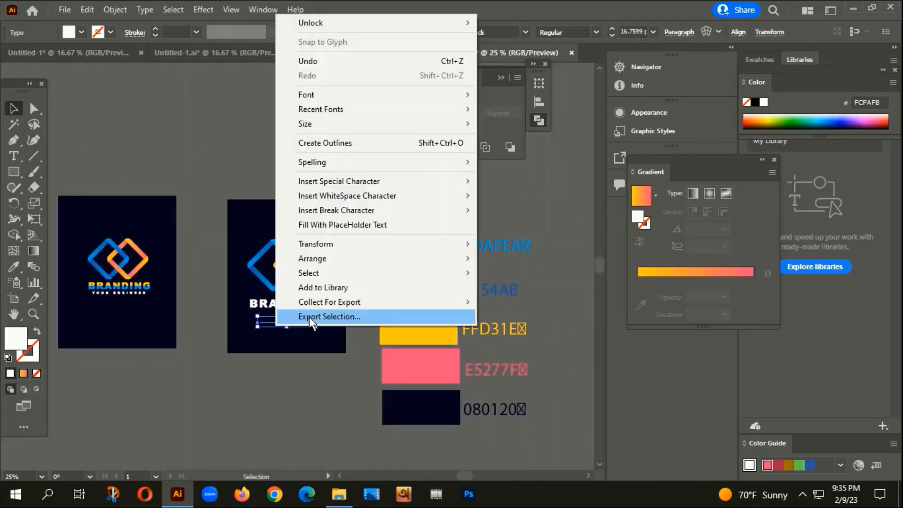
pyautogui.moveTo(320, 258)
pyautogui.click(501, 258)
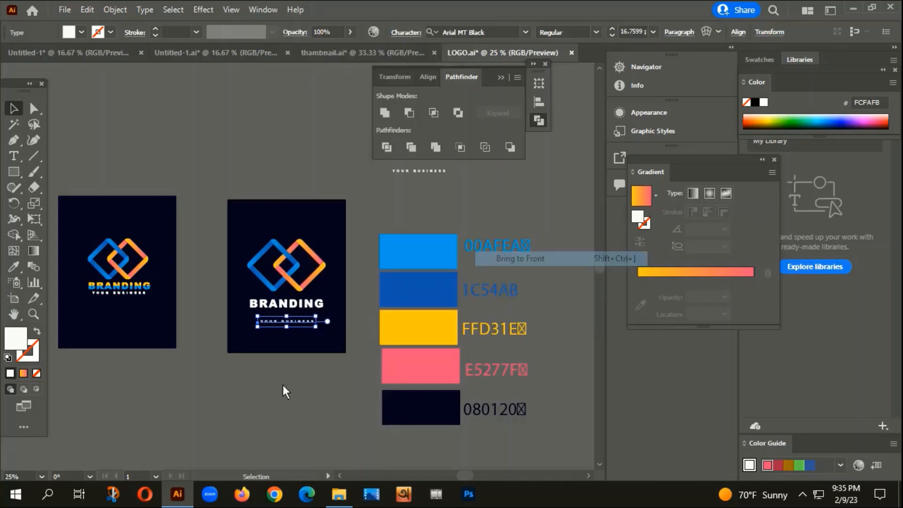
pyautogui.scroll(3, 233, 317)
pyautogui.moveTo(398, 325); pyautogui.dragTo(397, 305)
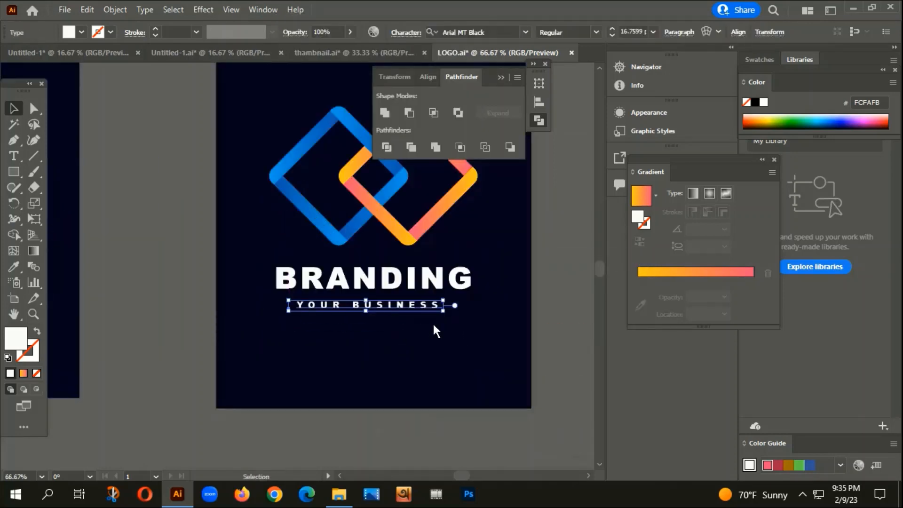
# Check the character settings of the YOUR BUSINESS text below BRANDING, convert the text to outlines and deselect it
pyautogui.click(415, 32)
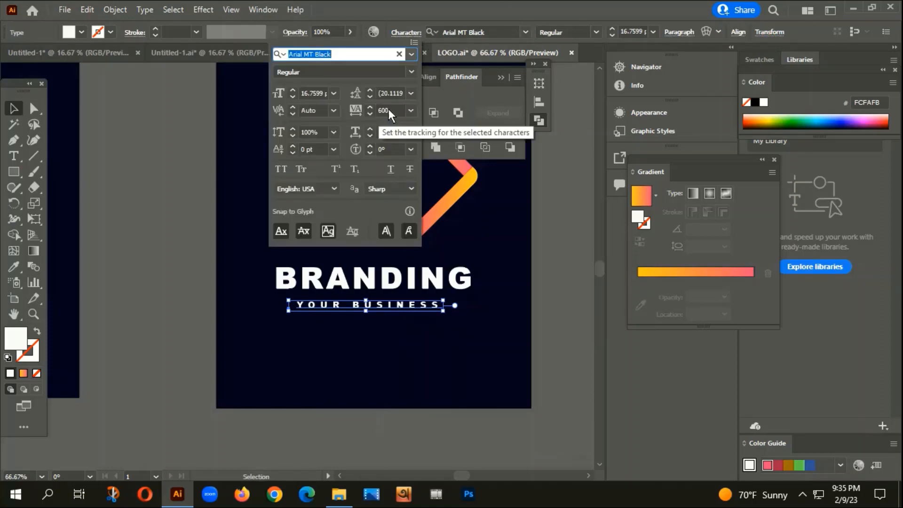
pyautogui.rightClick(415, 303)
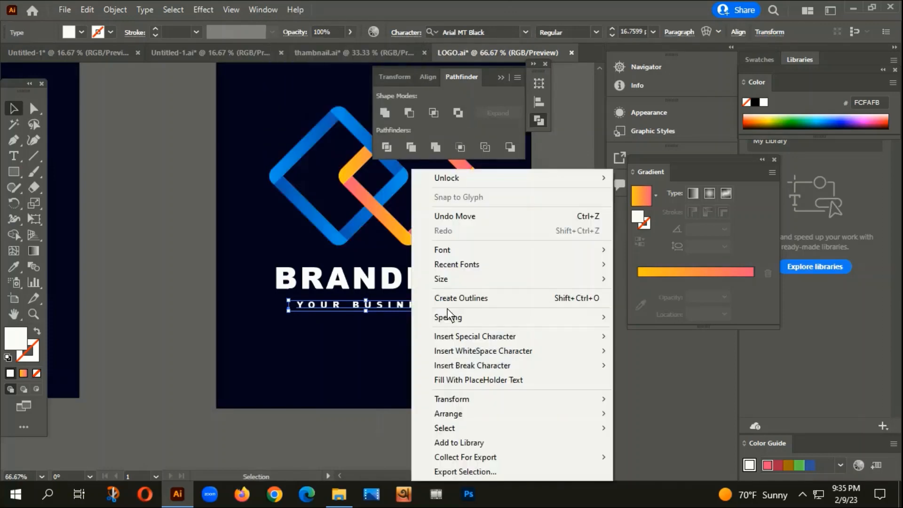
pyautogui.click(481, 296)
pyautogui.click(441, 342)
pyautogui.scroll(-2, 416, 344)
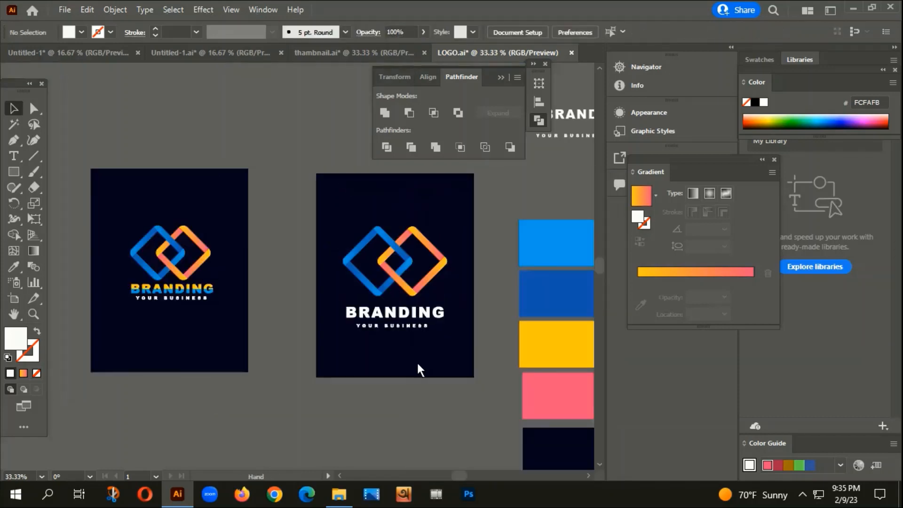
# Fill the outlined BRANDING text with a linear gradient from blue 00AFEA to yellow FFD31E, sampling both colors from the swatch rectangles
pyautogui.hscroll(-1, 417, 361)
pyautogui.click(405, 315)
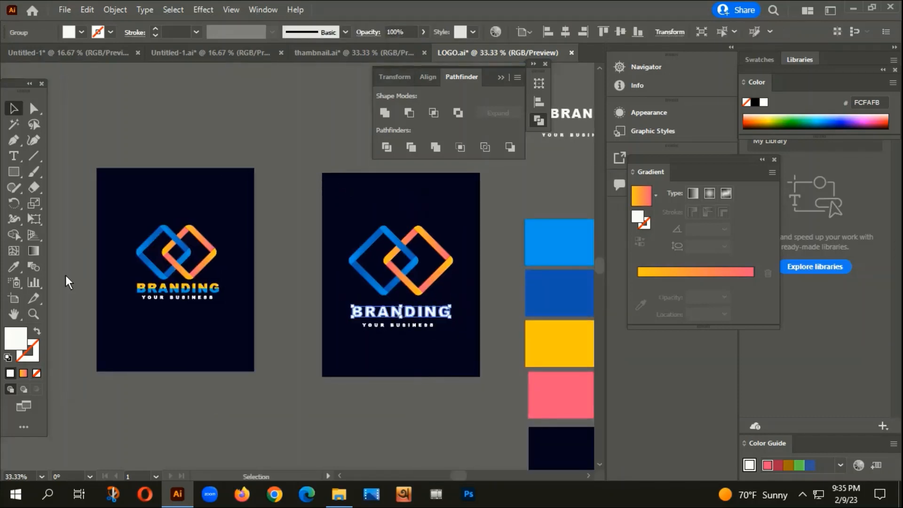
pyautogui.click(23, 373)
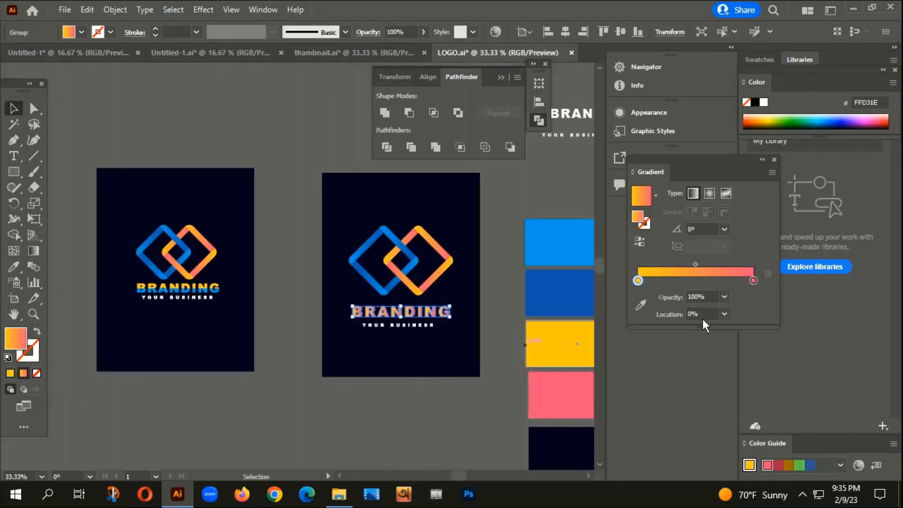
pyautogui.click(753, 280)
pyautogui.click(13, 267)
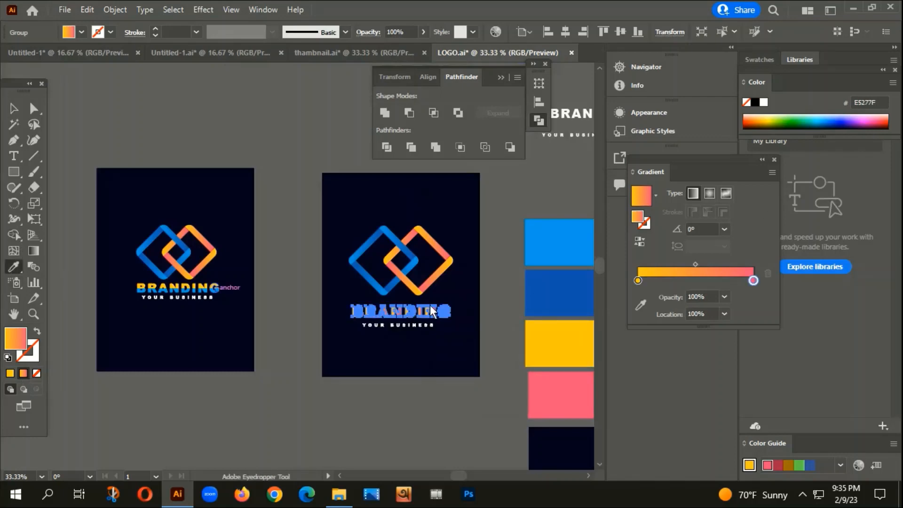
pyautogui.keyDown('shift'); pyautogui.click(569, 326); pyautogui.keyUp('shift')
pyautogui.click(637, 280)
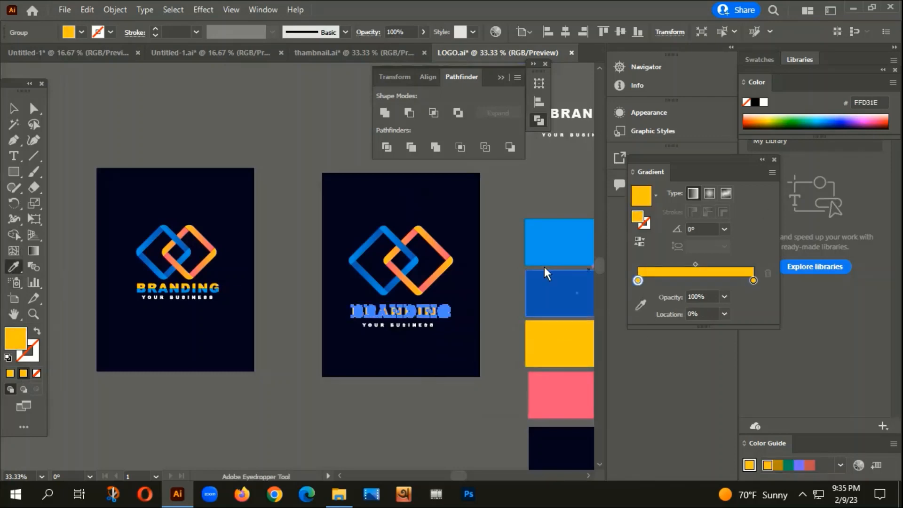
pyautogui.keyDown('shift'); pyautogui.click(552, 237); pyautogui.keyUp('shift')
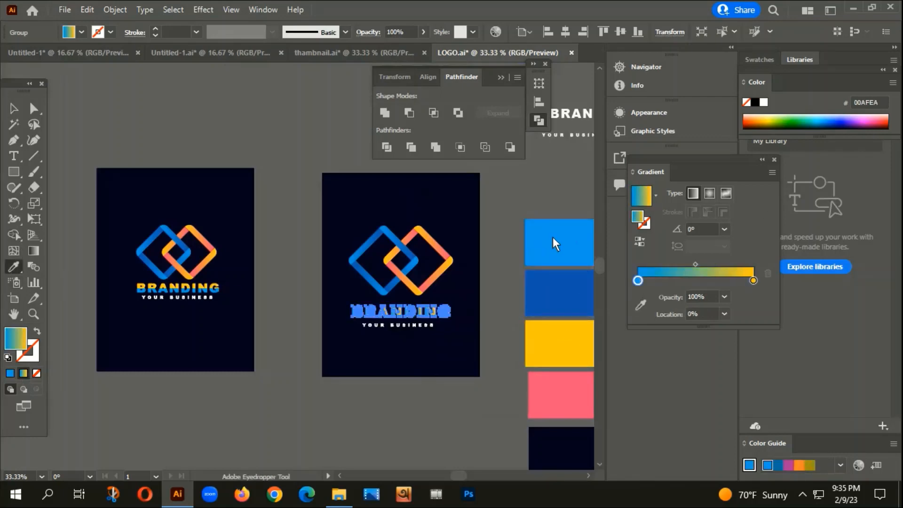
# Set the BRANDING text's gradient angle to -90° and reverse the gradient so yellow comes first
pyautogui.click(725, 229)
pyautogui.click(740, 424)
pyautogui.scroll(3, 441, 318)
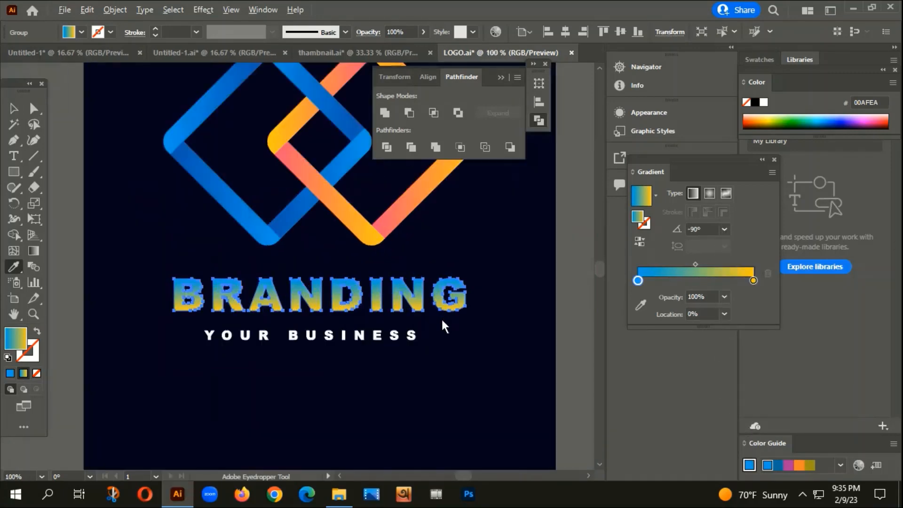
pyautogui.click(638, 243)
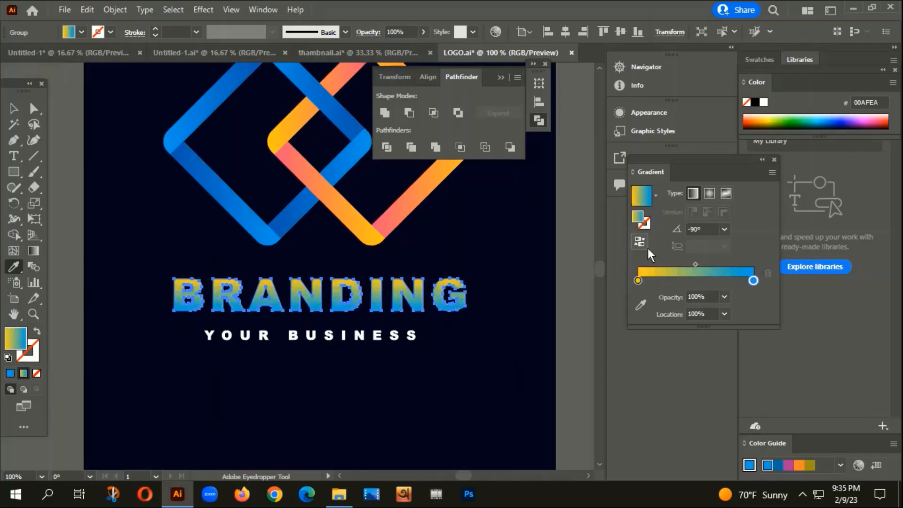
# Bring the gradient's yellow and blue stops together at about 52.5% for a hard color split across BRANDING, and deselect the text
pyautogui.click(638, 280)
pyautogui.moveTo(639, 278); pyautogui.dragTo(698, 285)
pyautogui.scroll(-3, 503, 340)
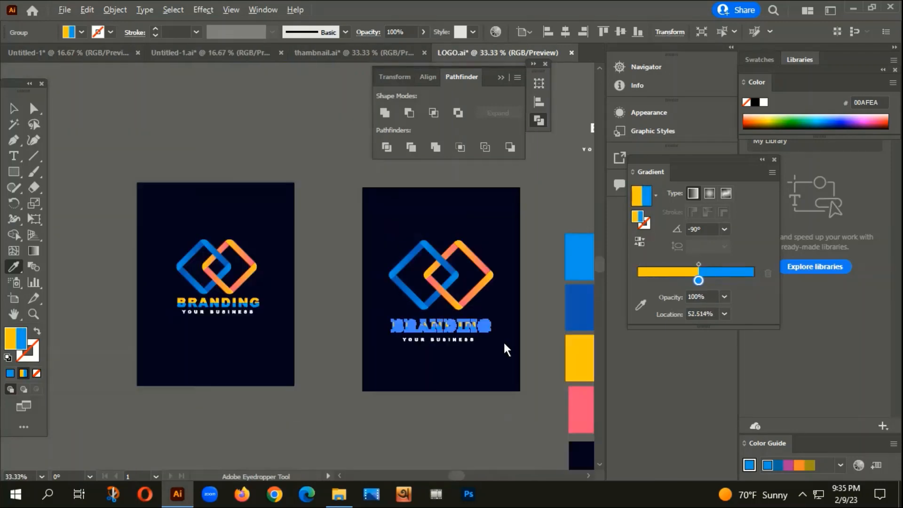
pyautogui.scroll(3, 470, 343)
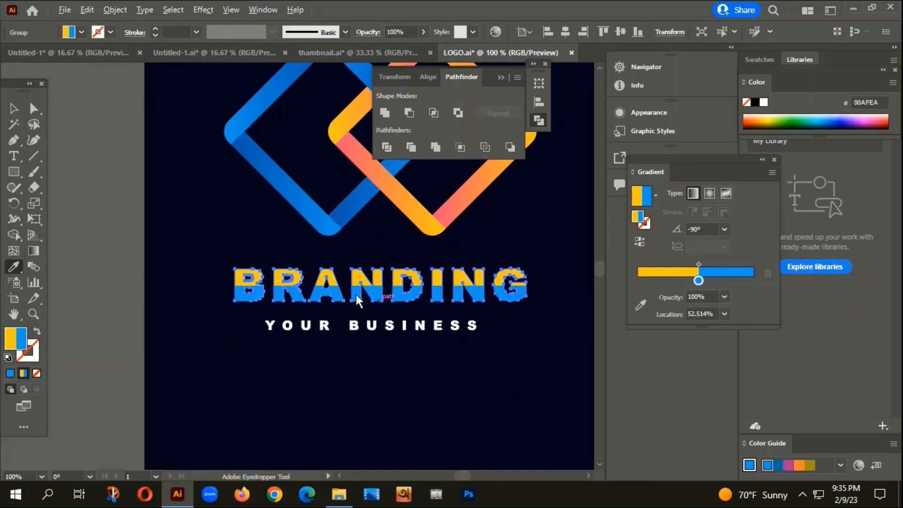
pyautogui.click(13, 109)
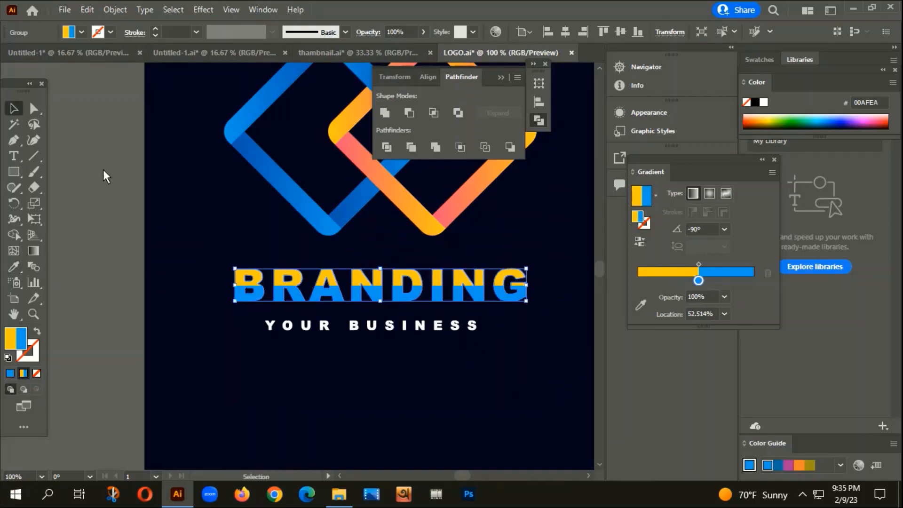
pyautogui.click(103, 170)
pyautogui.scroll(-3, 187, 291)
pyautogui.moveTo(275, 411); pyautogui.dragTo(402, 447)
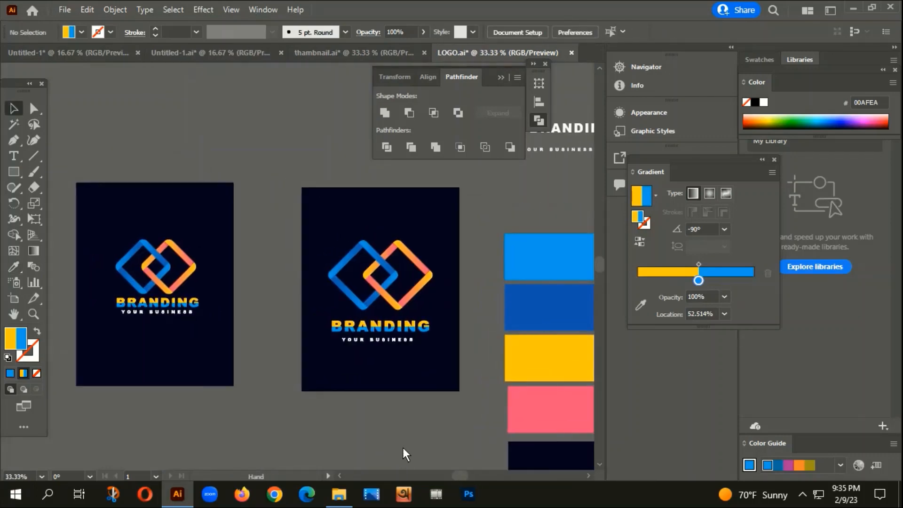